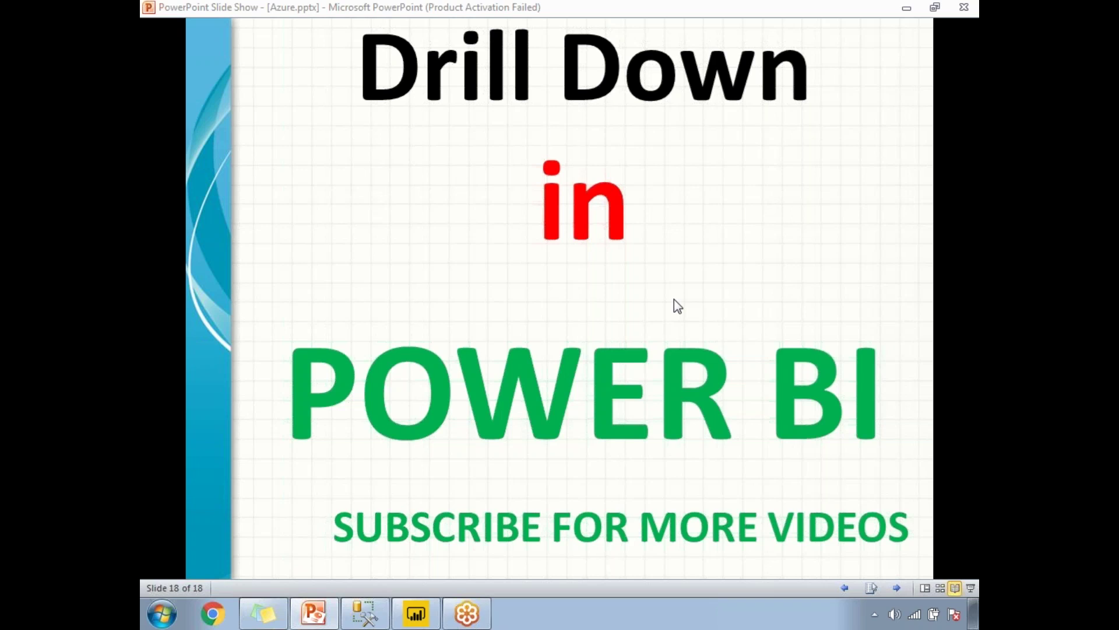
Step: Leave the 'Drill Down in POWER BI' title slide and switch to SQL Server Management Studio
click(364, 614)
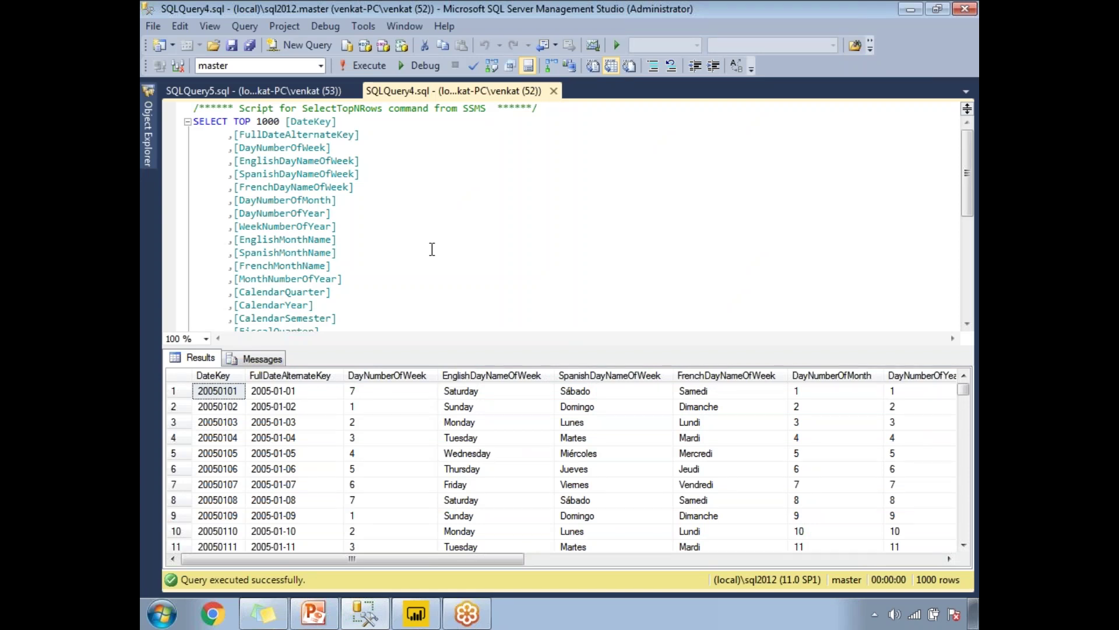
Step: Review the DimDate source table and its date results, then switch to the SQLQuery5 FactInternetSales query
scroll(432, 250, down, 5)
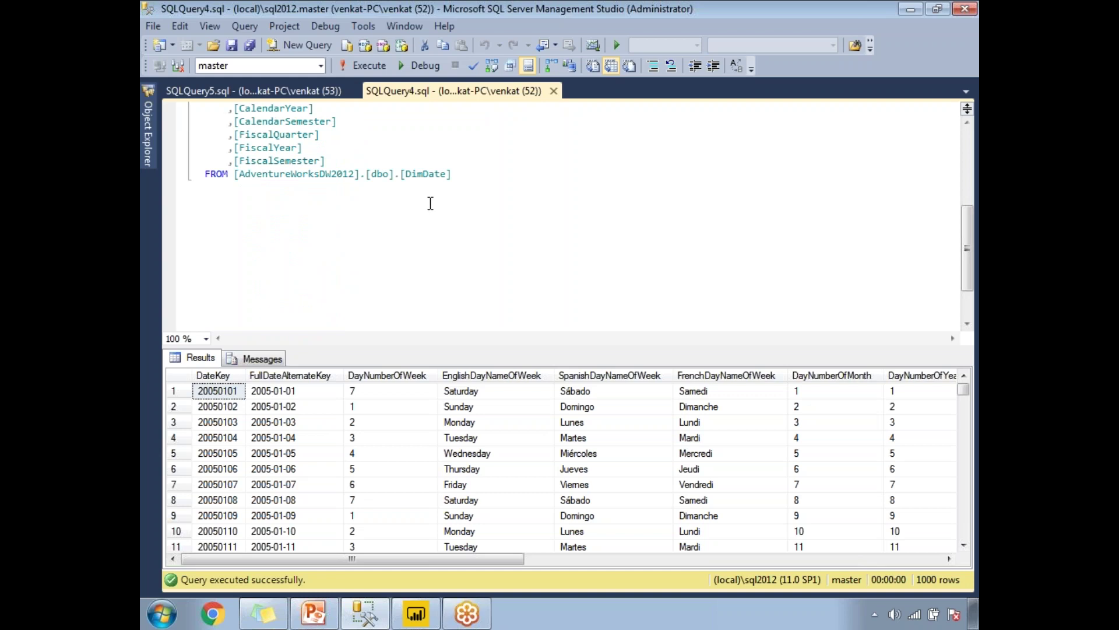
double_click(428, 173)
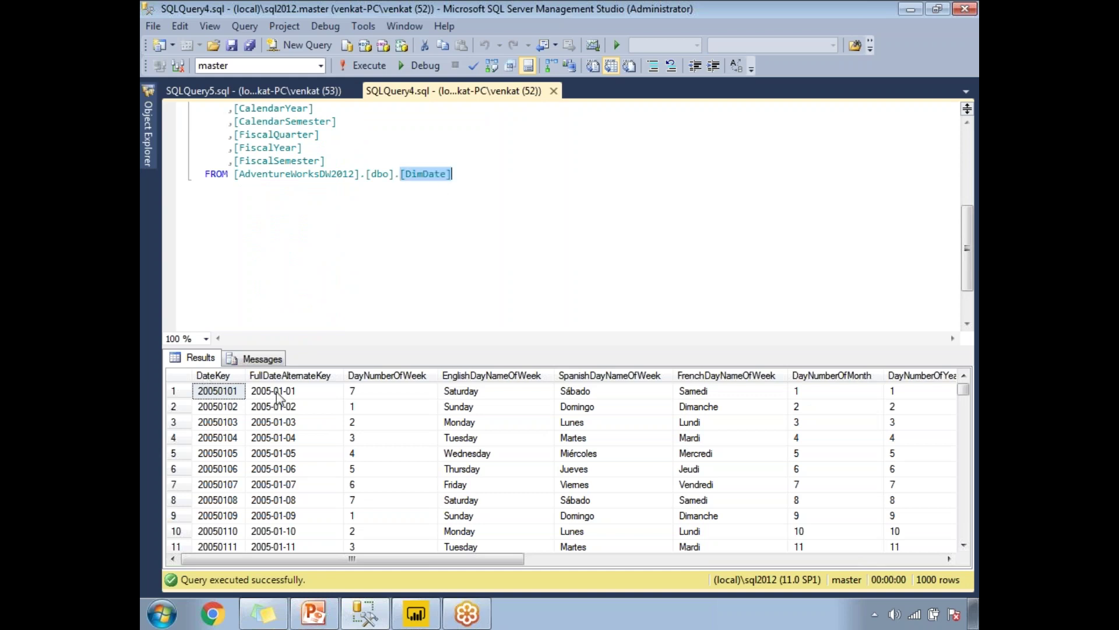
click(349, 396)
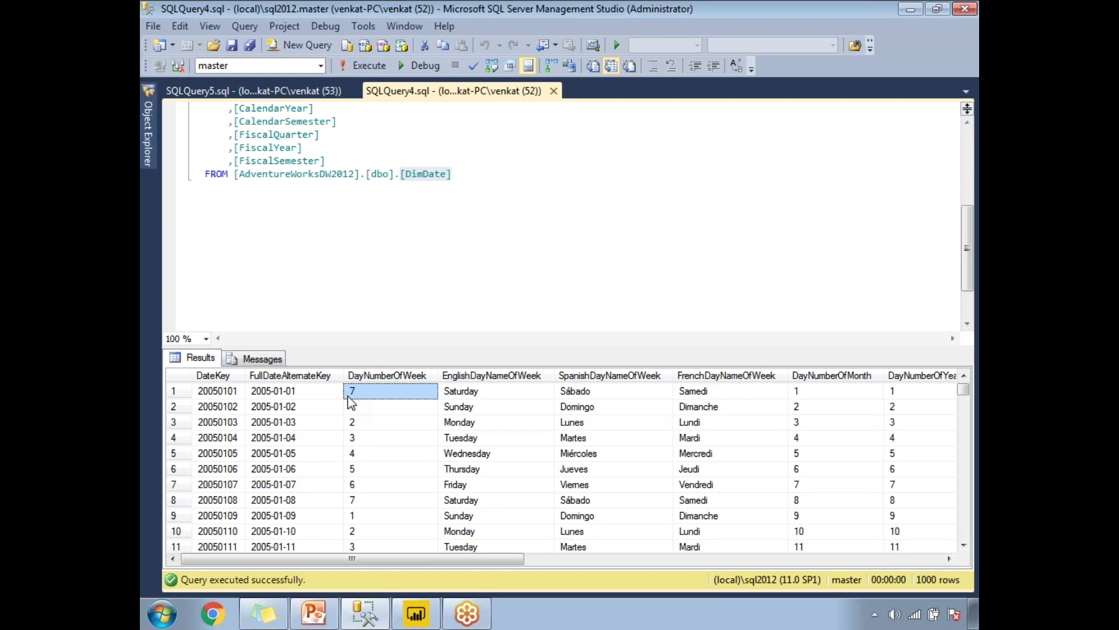
click(263, 95)
Step: Look over the FactInternetSales columns down to the FROM line and its results, then switch to Power BI Desktop
scroll(397, 228, down, 2)
scroll(397, 227, up, 2)
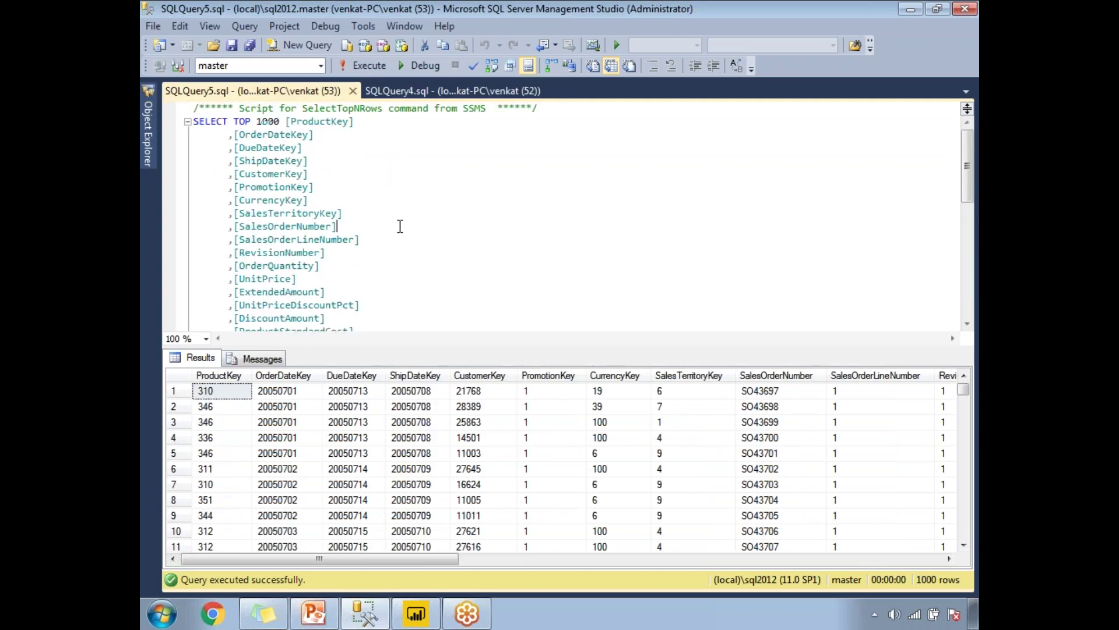
scroll(488, 255, down, 1)
click(967, 324)
click(967, 324)
click(967, 324)
click(967, 324)
click(967, 324)
click(967, 324)
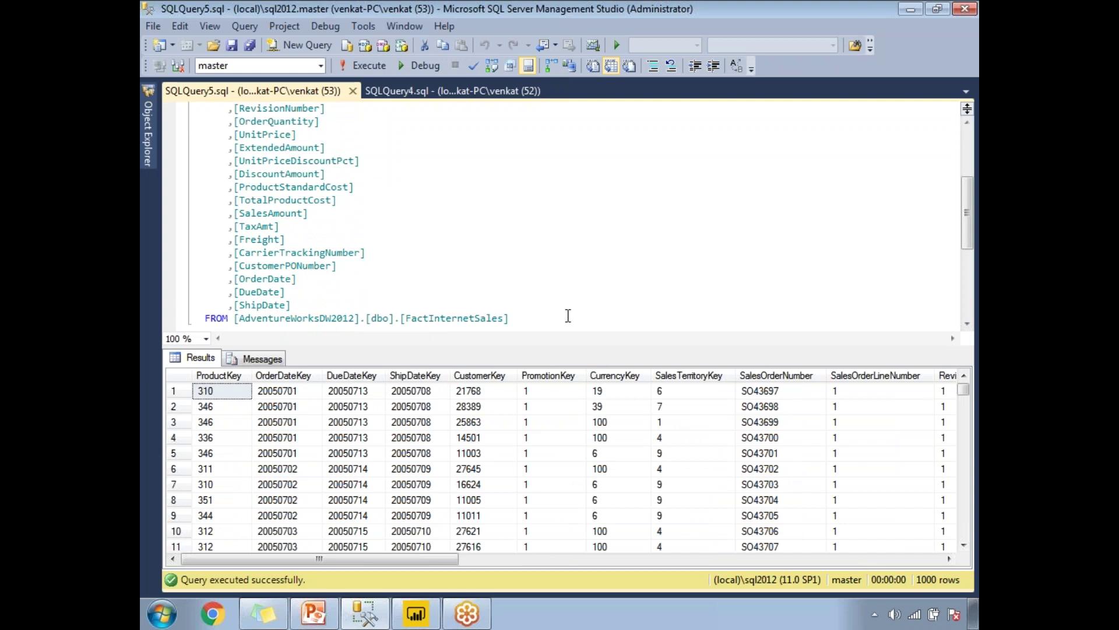
click(344, 391)
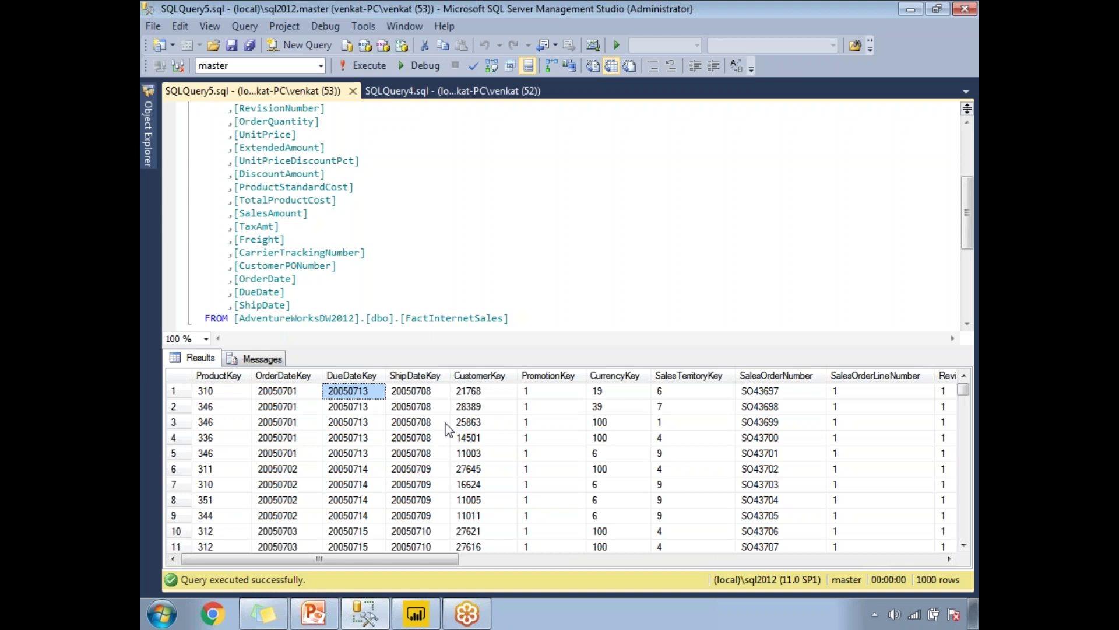
click(416, 613)
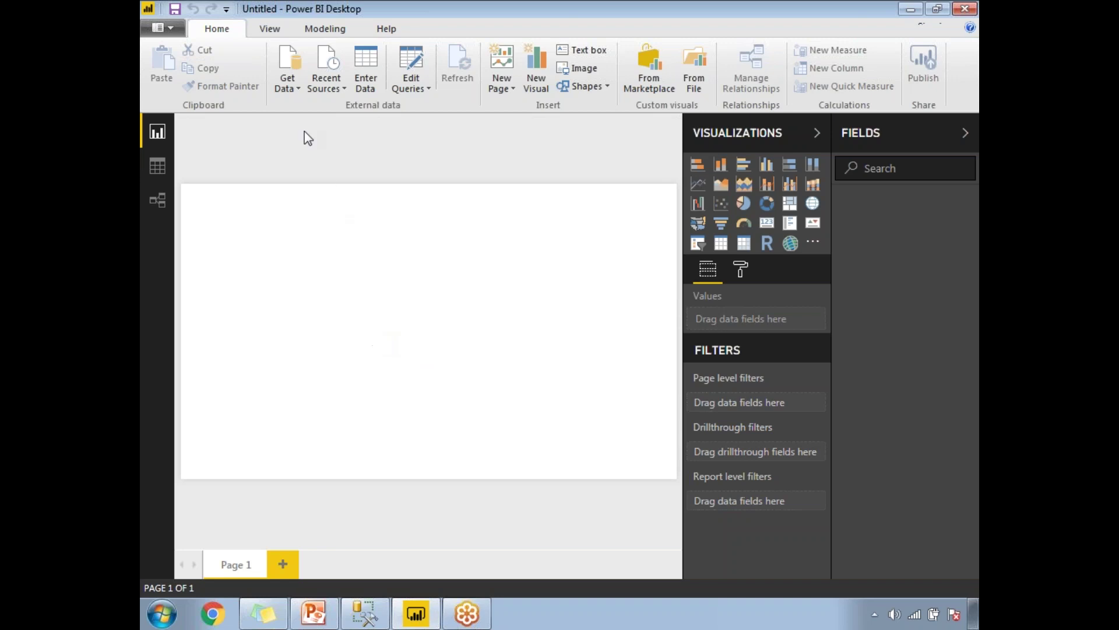
Step: Connect to the SQL Server instance .\sql2012 through Get Data > SQL Server
click(291, 92)
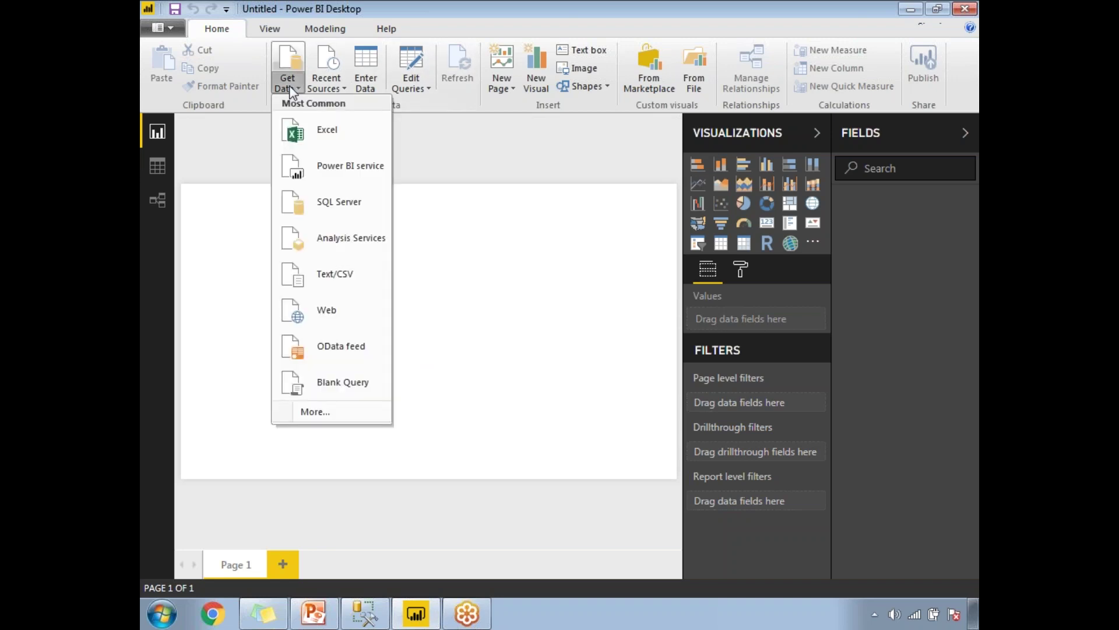
click(328, 204)
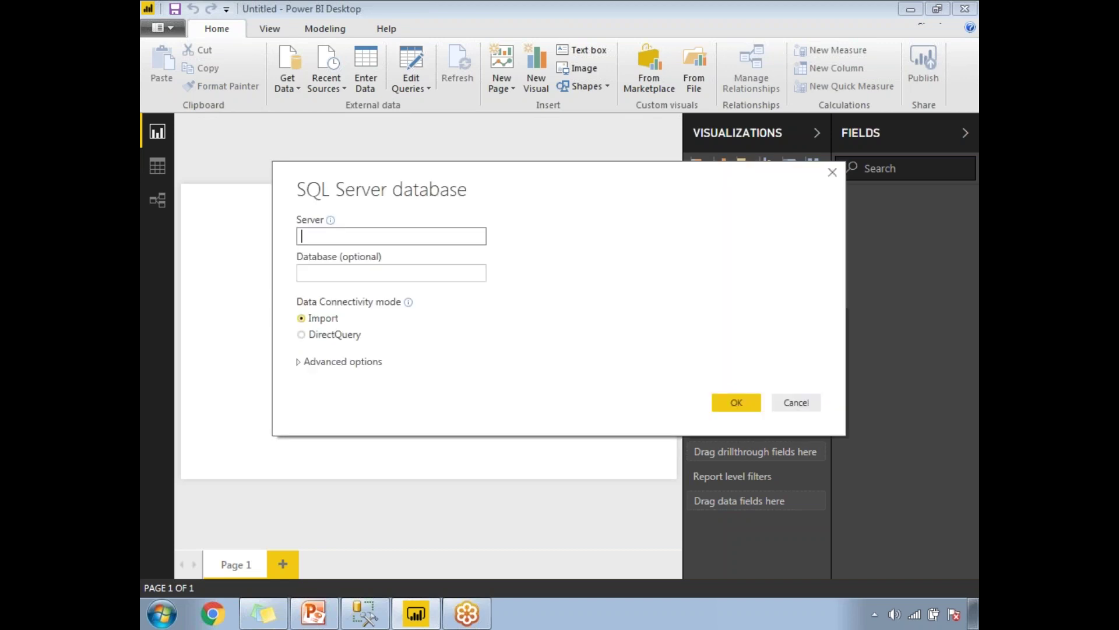
text(.\sql2012)
click(723, 401)
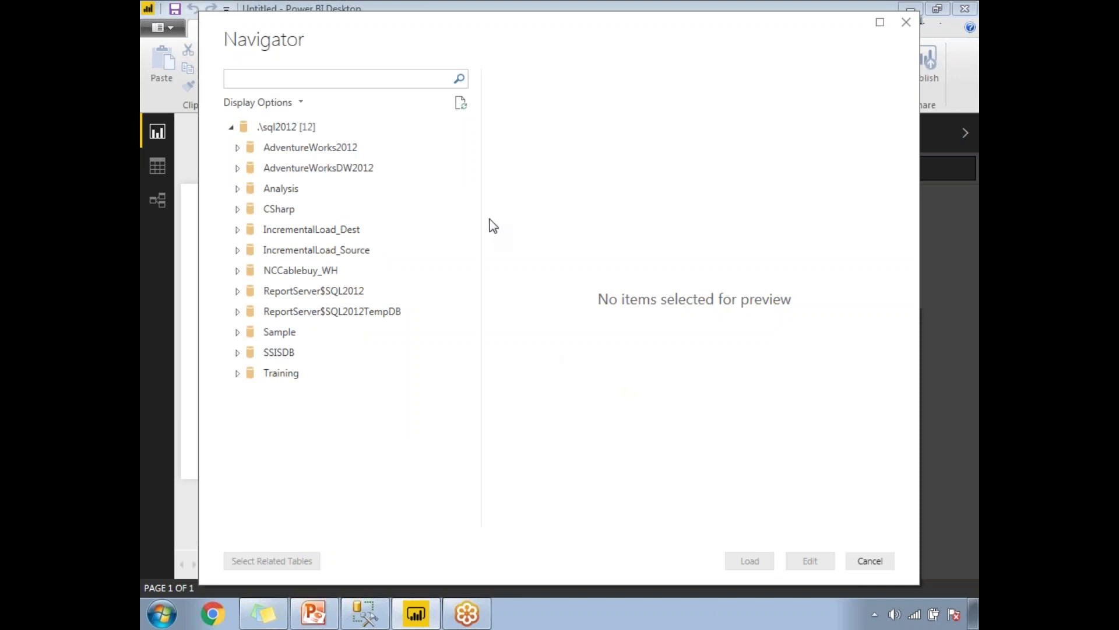
Step: Expand AdventureWorksDW2012 and tick the DimDate table, previewing its date rows
click(237, 168)
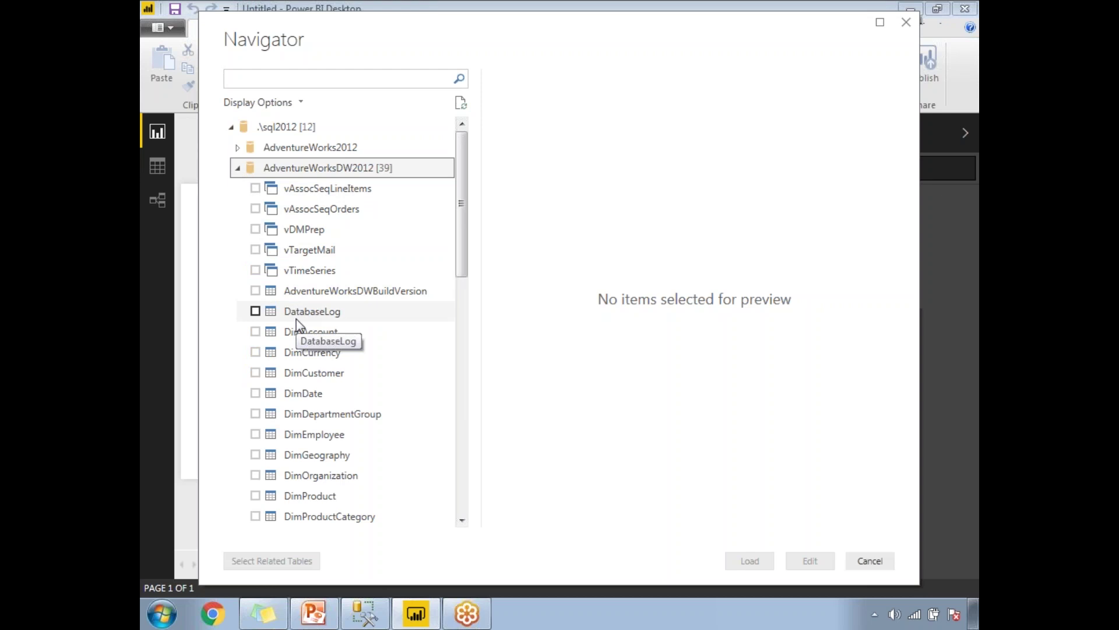
click(256, 394)
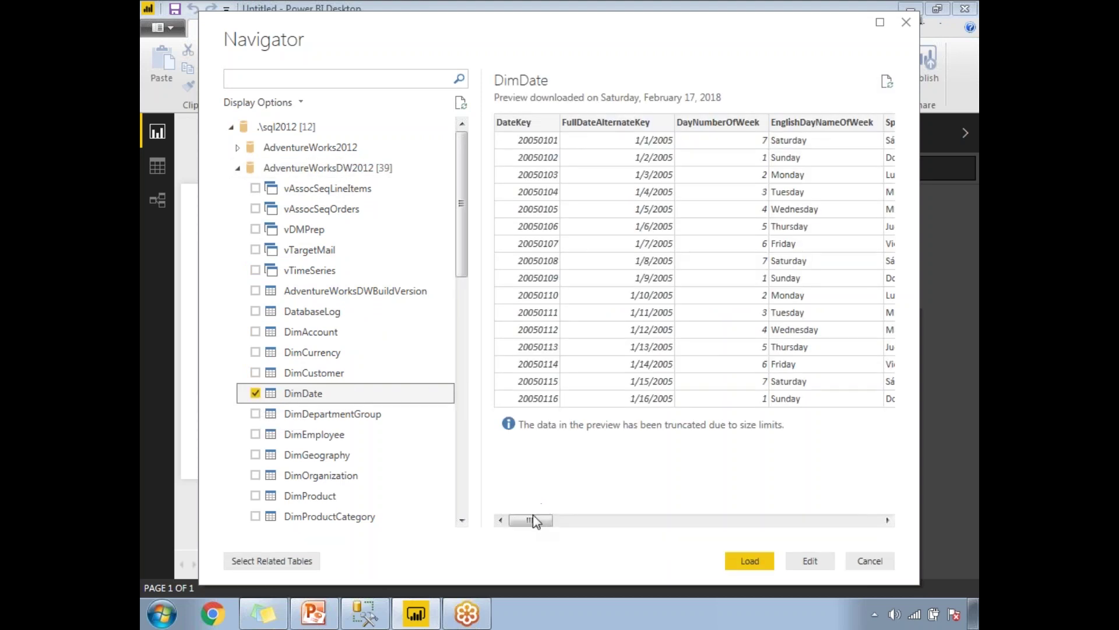
mouse_move(533, 520)
mouse_down()
mouse_move(769, 513)
mouse_move(737, 532)
mouse_move(573, 553)
mouse_move(518, 528)
mouse_up()
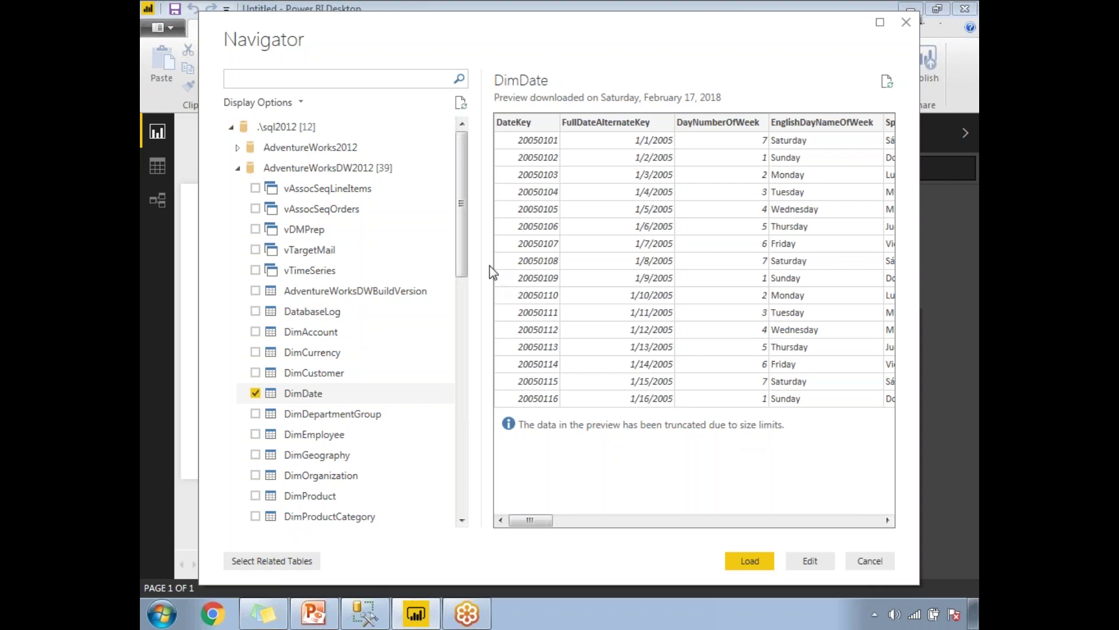
drag(460, 255, 452, 388)
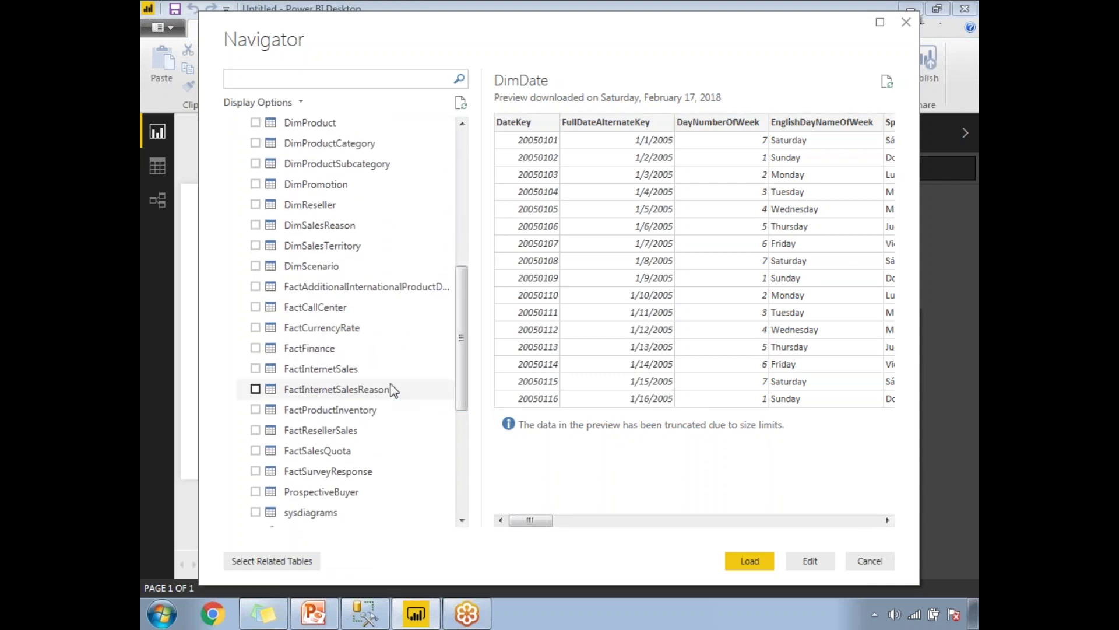
Step: Also tick FactInternetSales, preview it, and load both tables into the report
click(257, 369)
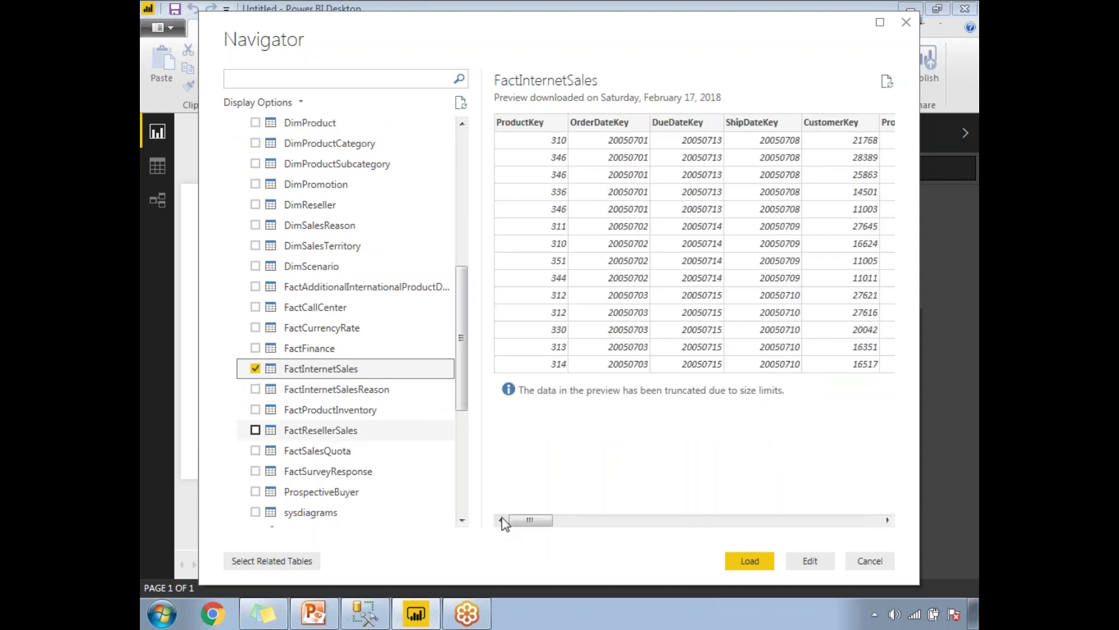
mouse_move(537, 521)
mouse_down()
mouse_move(872, 515)
mouse_move(514, 519)
mouse_up()
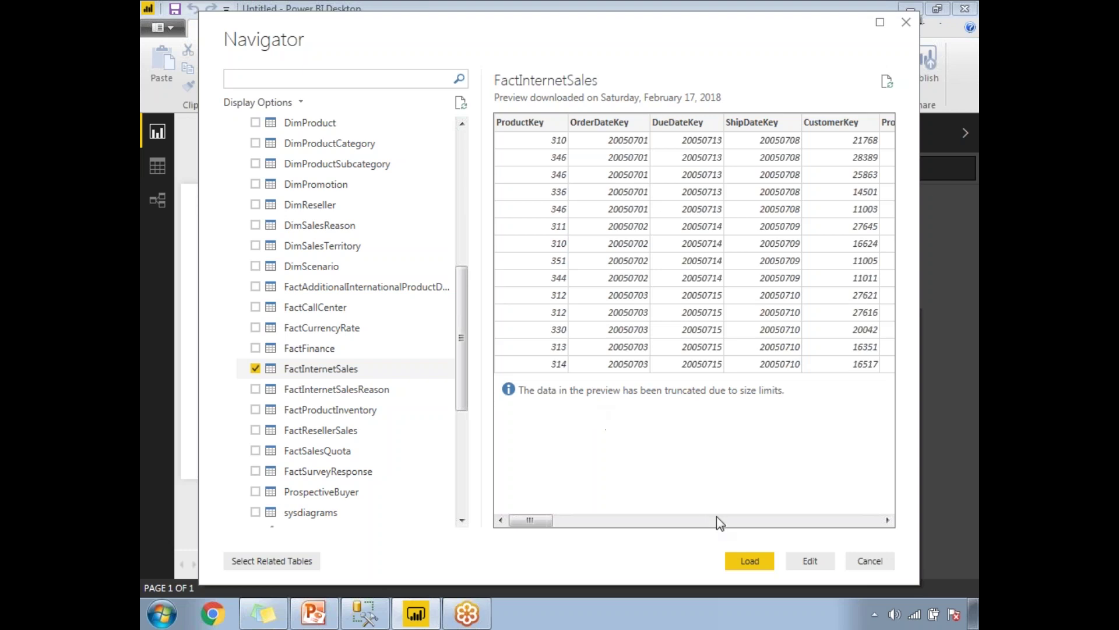
click(749, 560)
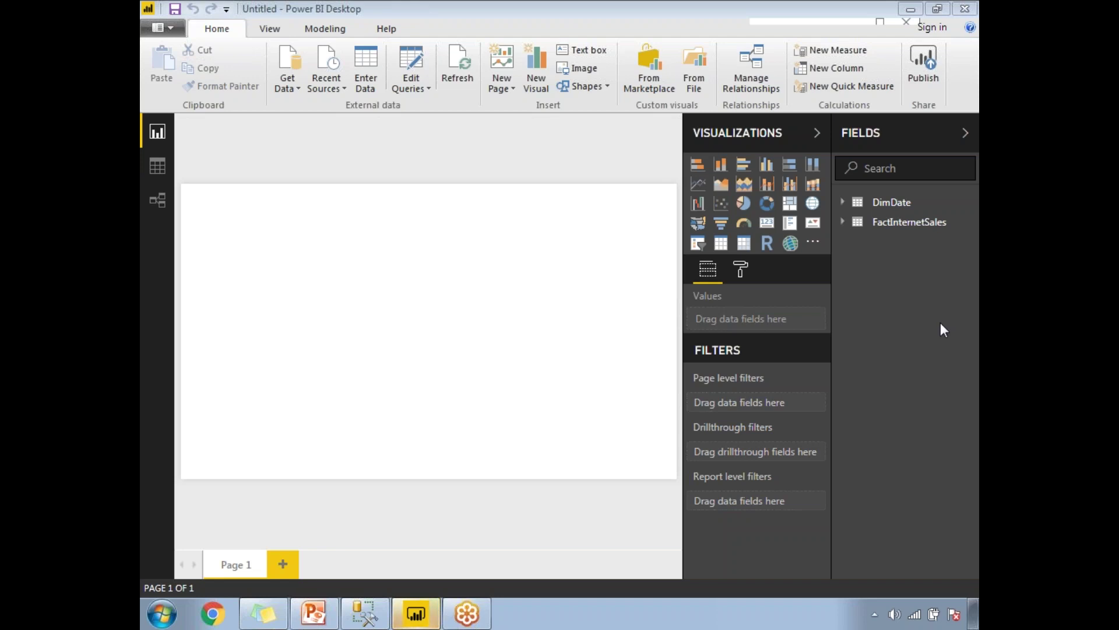
Step: In Relationships view, move FactInternetSales to the right and enlarge both table cards
click(942, 330)
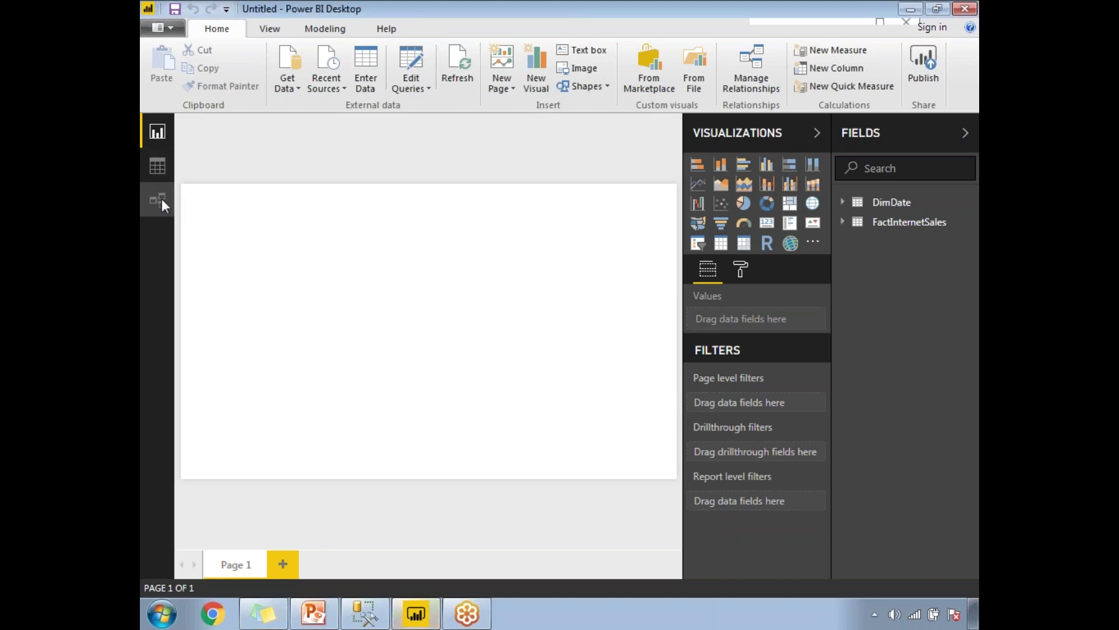
click(158, 201)
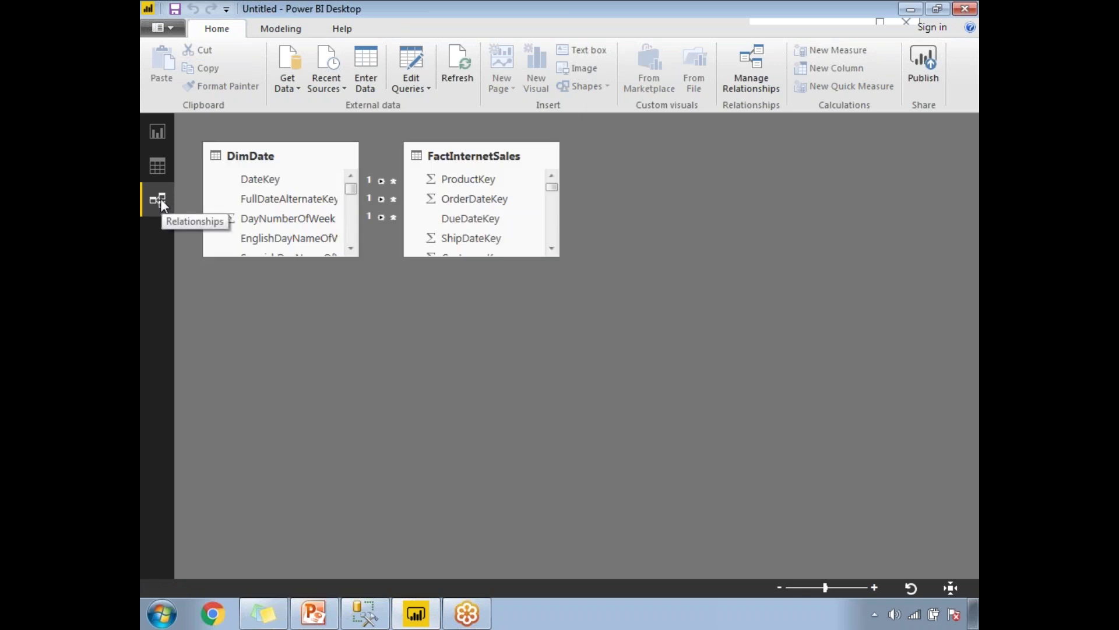
drag(490, 156, 637, 156)
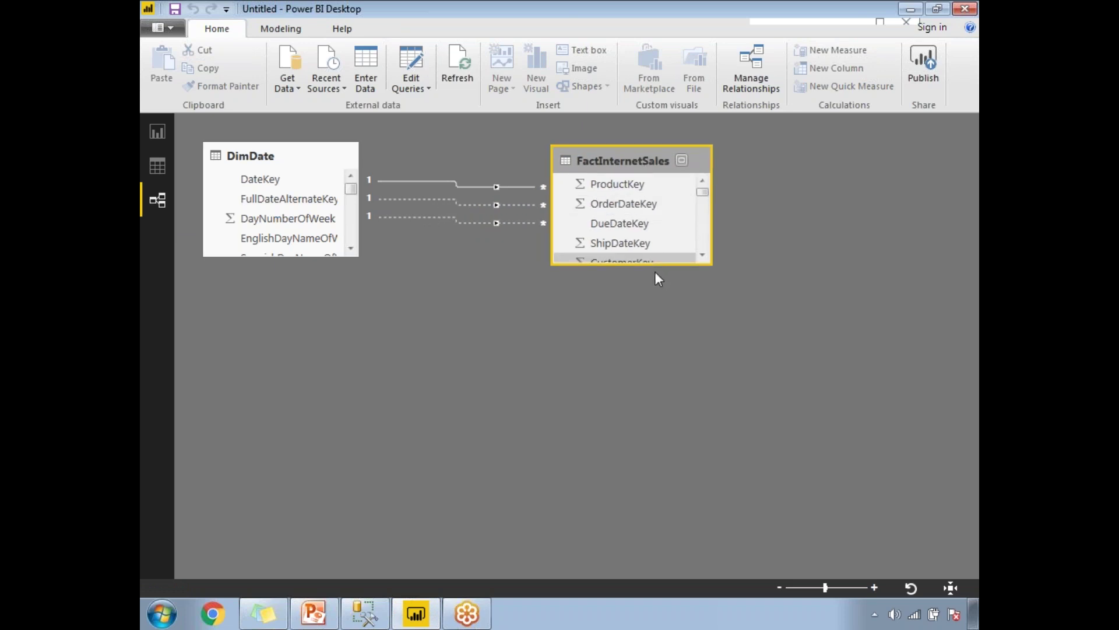
drag(656, 265, 656, 344)
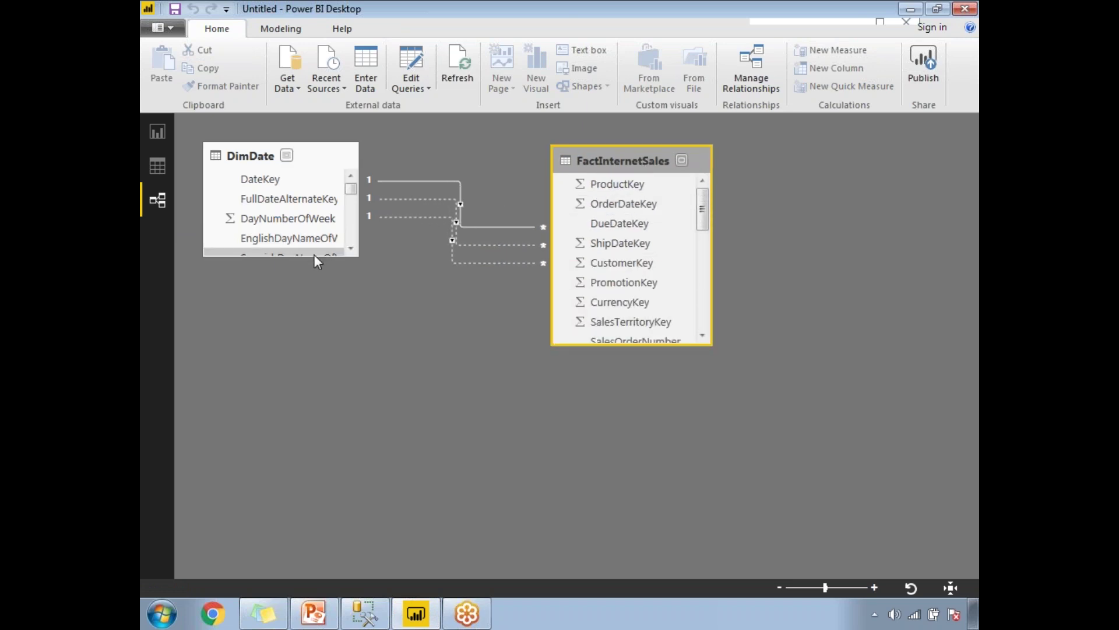
drag(313, 256, 304, 374)
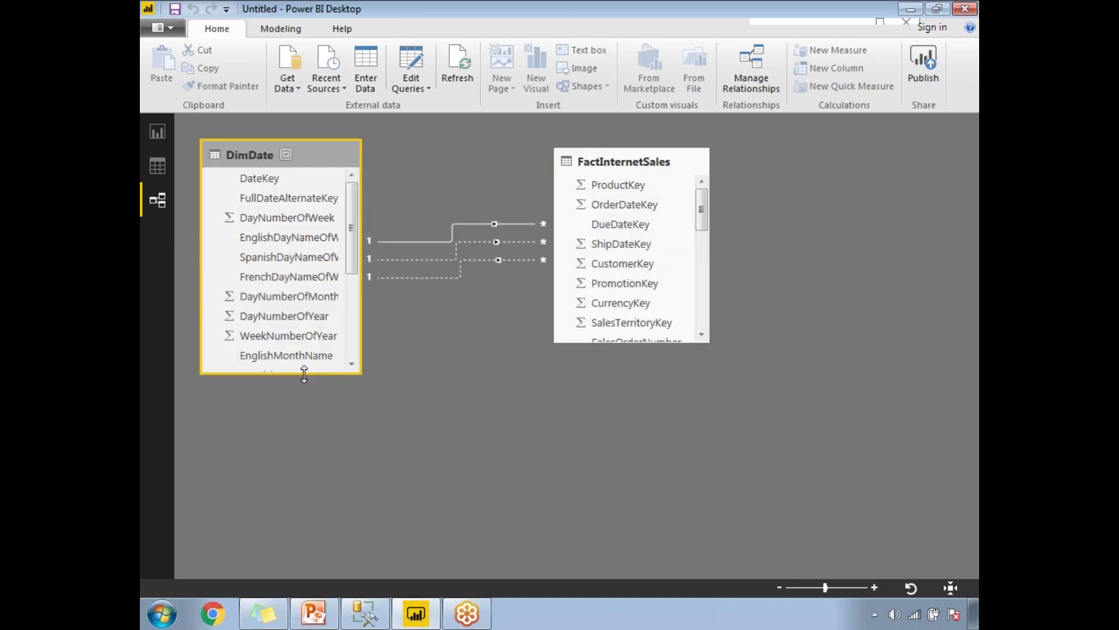
Step: Inspect the DueDateKey, OrderDateKey and ShipDateKey relationships to DimDate, then return to Report view
click(477, 224)
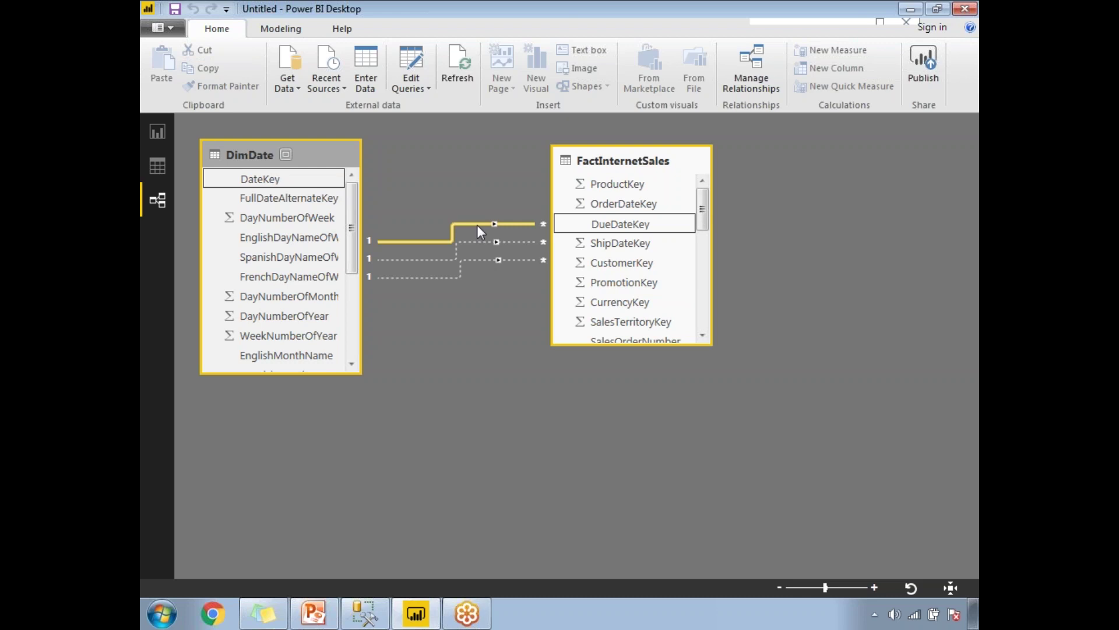
click(477, 241)
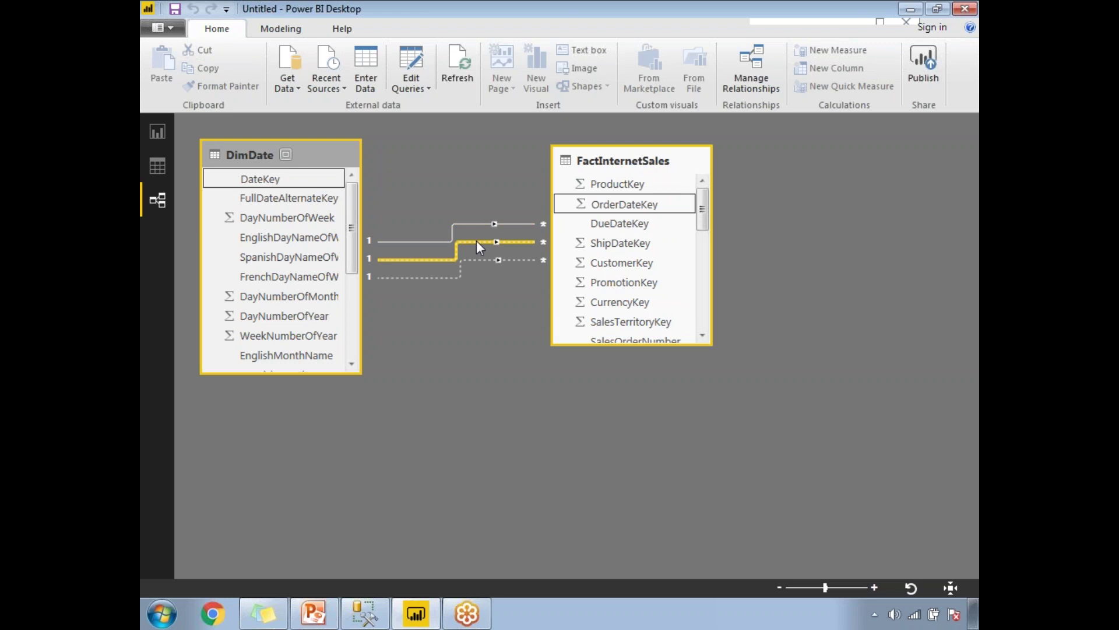
click(476, 259)
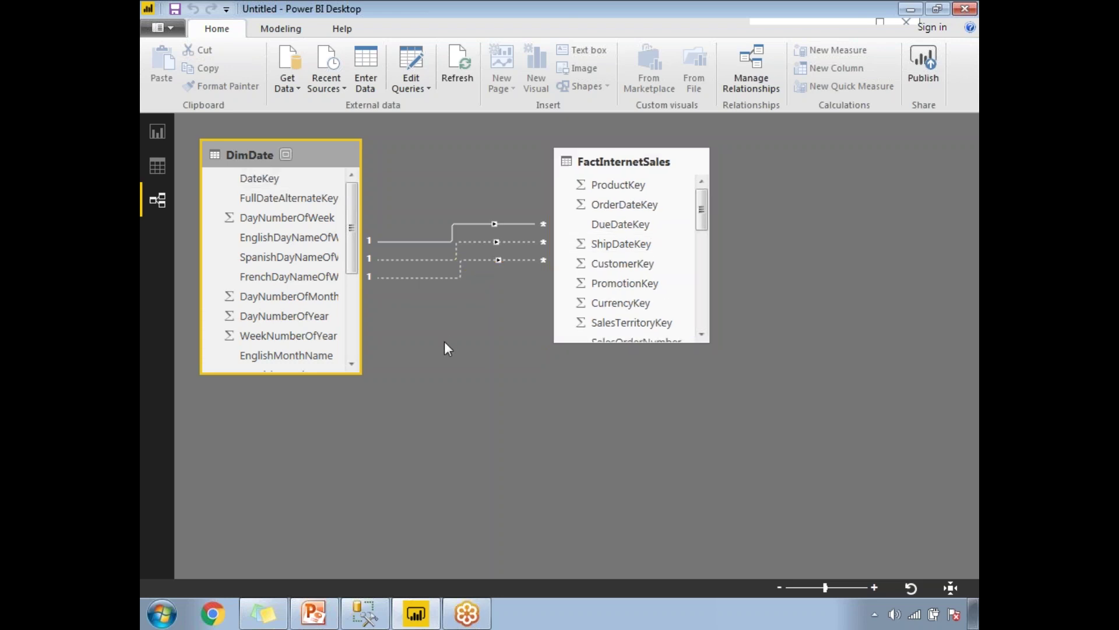
click(162, 127)
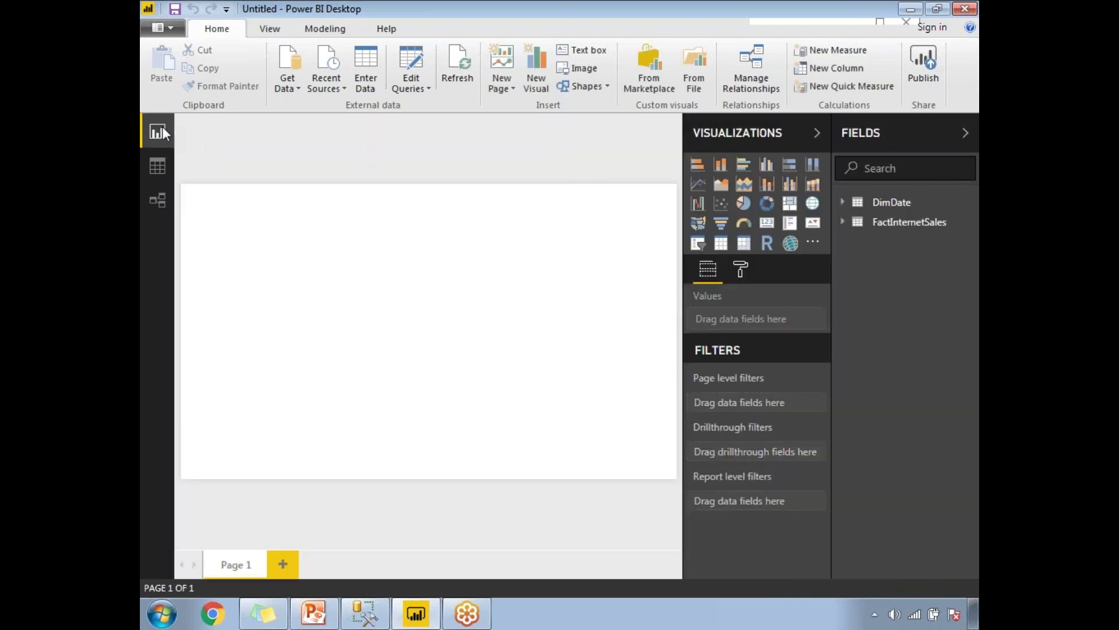
Step: Add a clustered column chart enlarged to fill most of the page, and expand the FactInternetSales fields
click(767, 175)
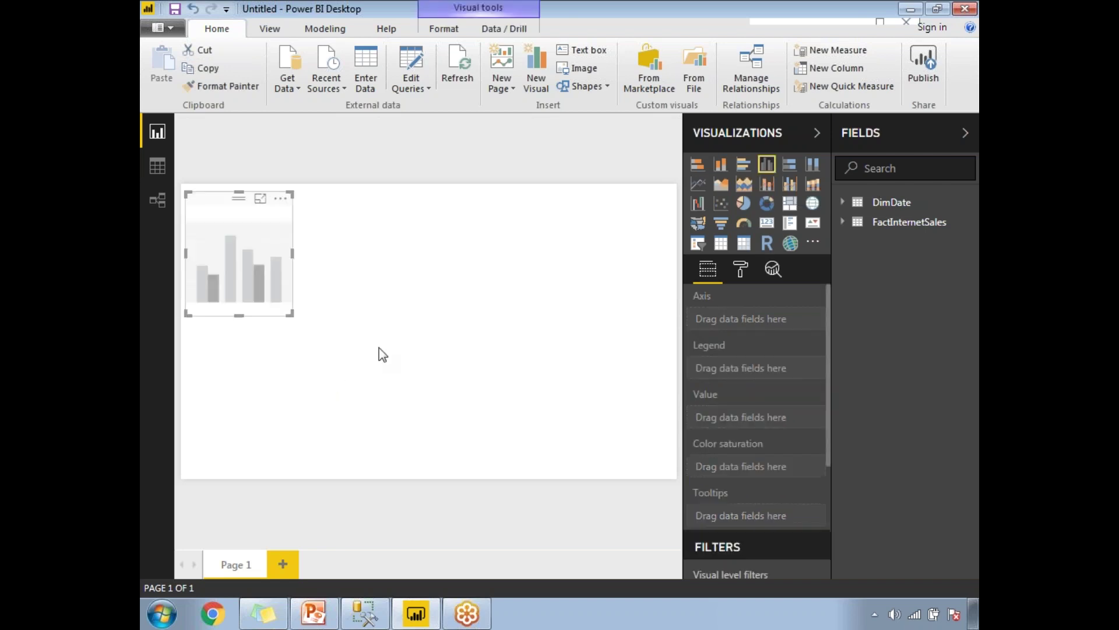
drag(297, 314, 668, 468)
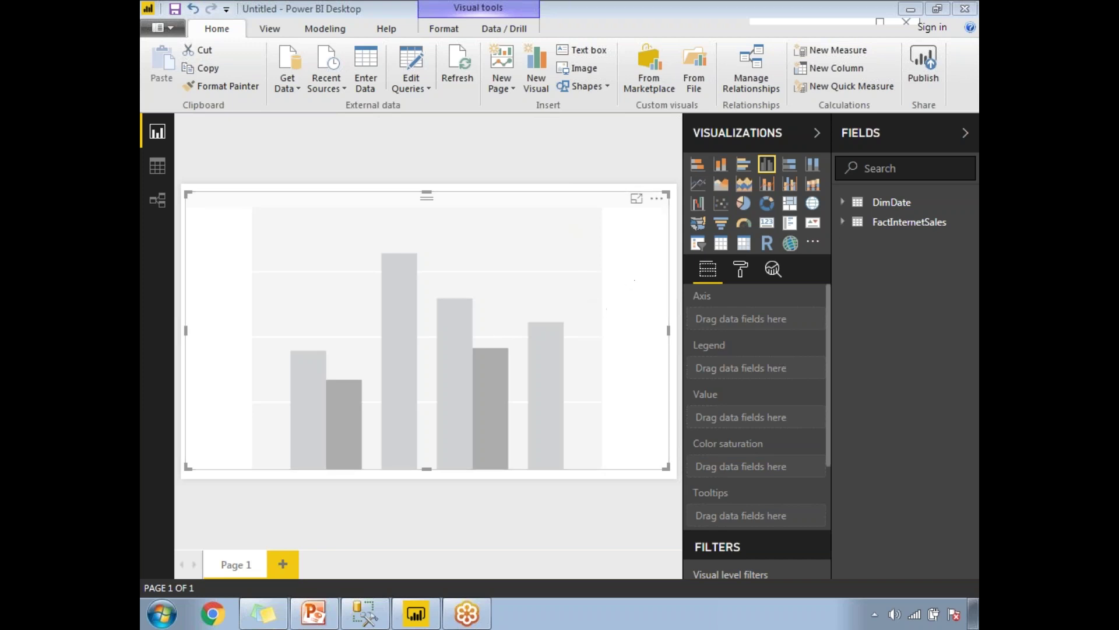
click(843, 226)
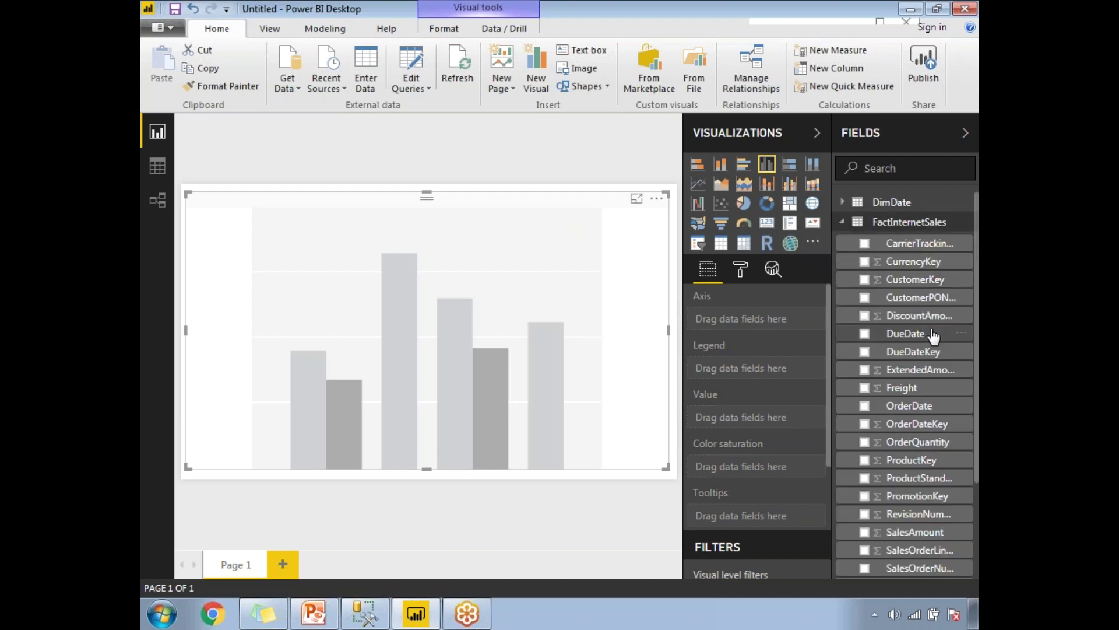
scroll(978, 371, down, 1)
scroll(979, 370, down, 1)
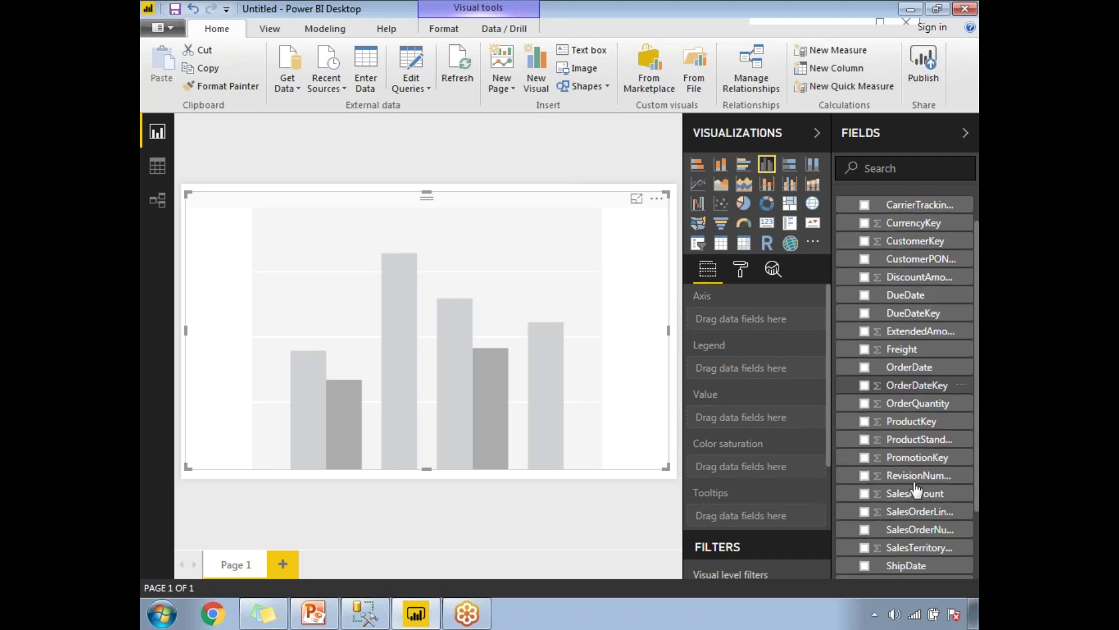
Step: Put SalesAmount in the chart's Value well and DimDate's CalendarYear on its Axis
drag(915, 495, 763, 418)
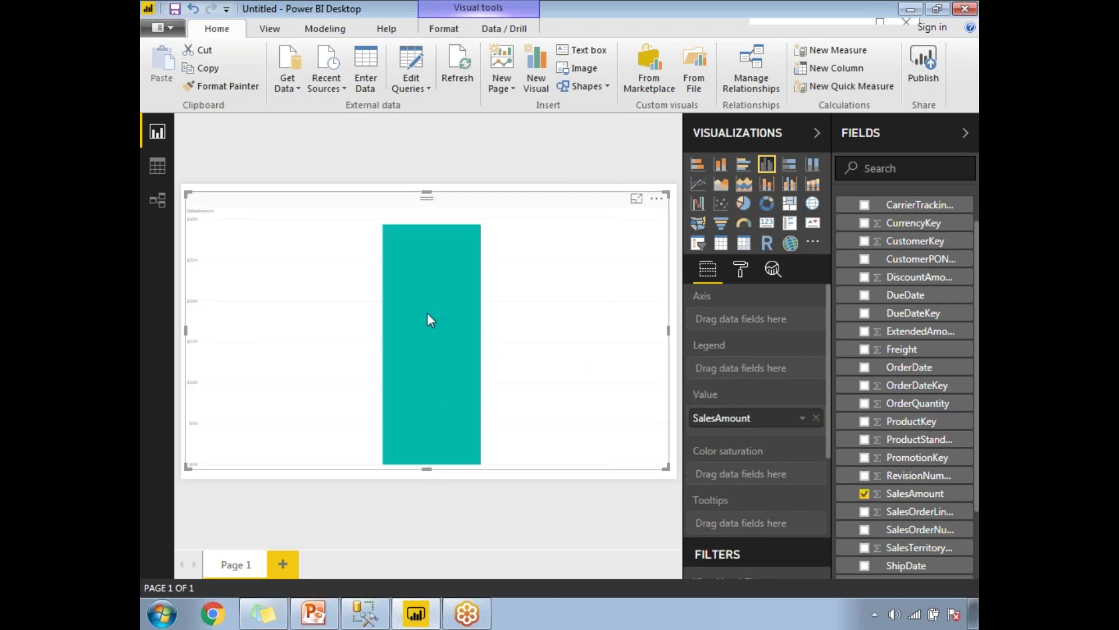
mouse_move(429, 309)
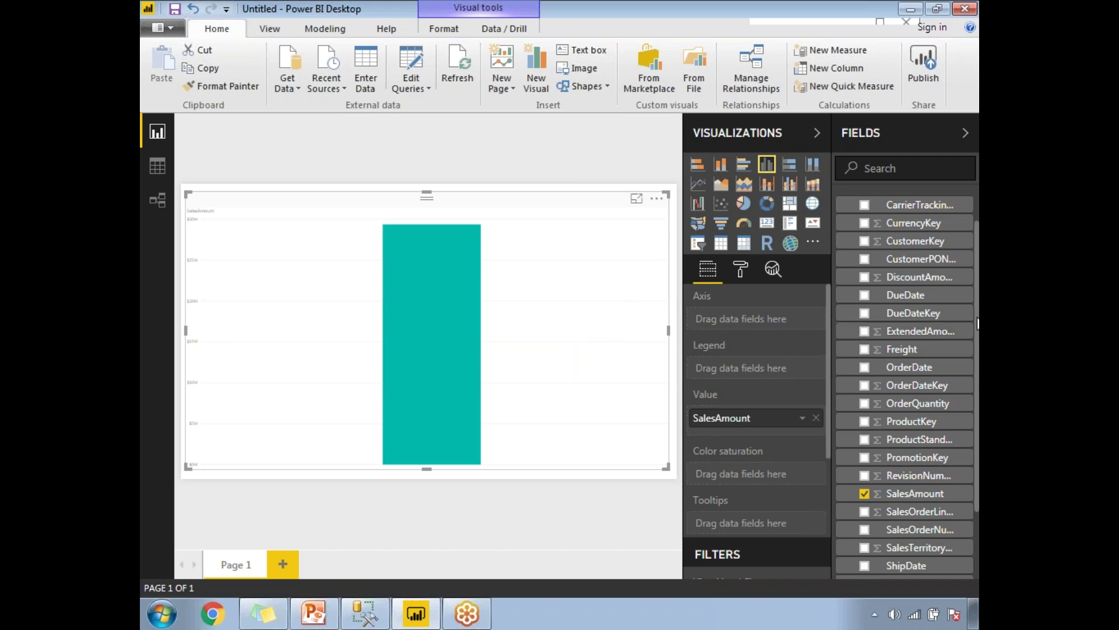
scroll(978, 322, up, 2)
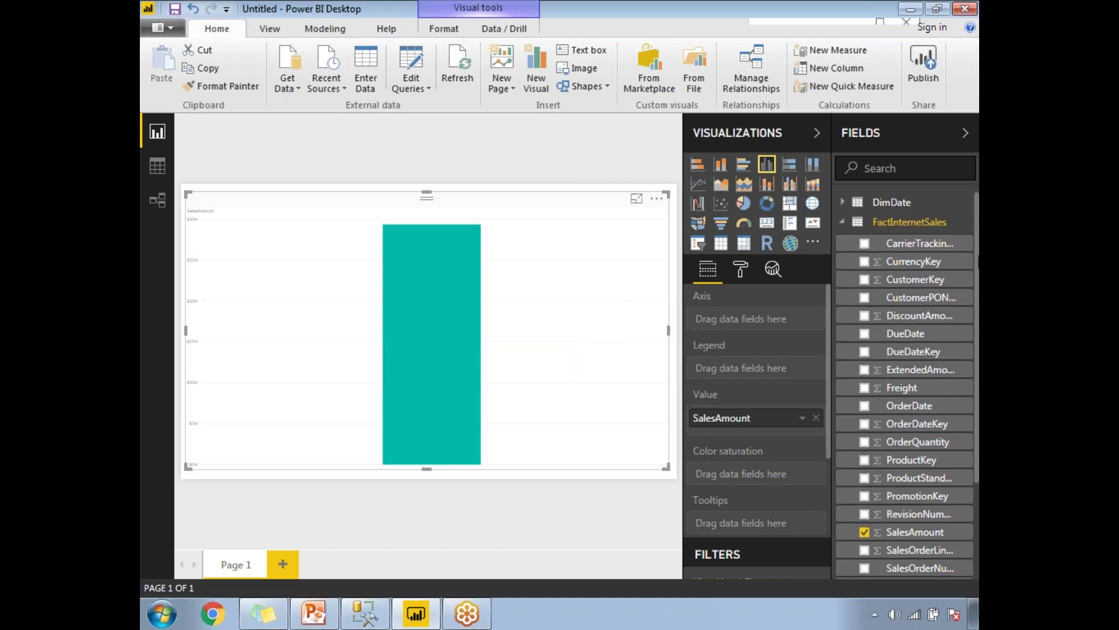
click(843, 222)
click(843, 204)
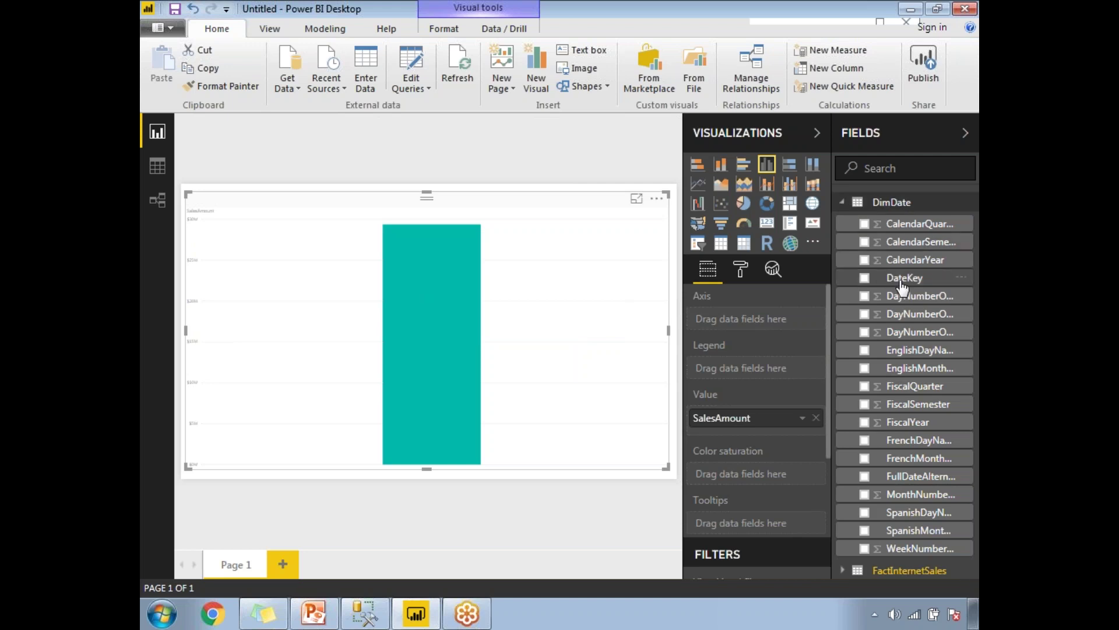
drag(913, 264, 757, 321)
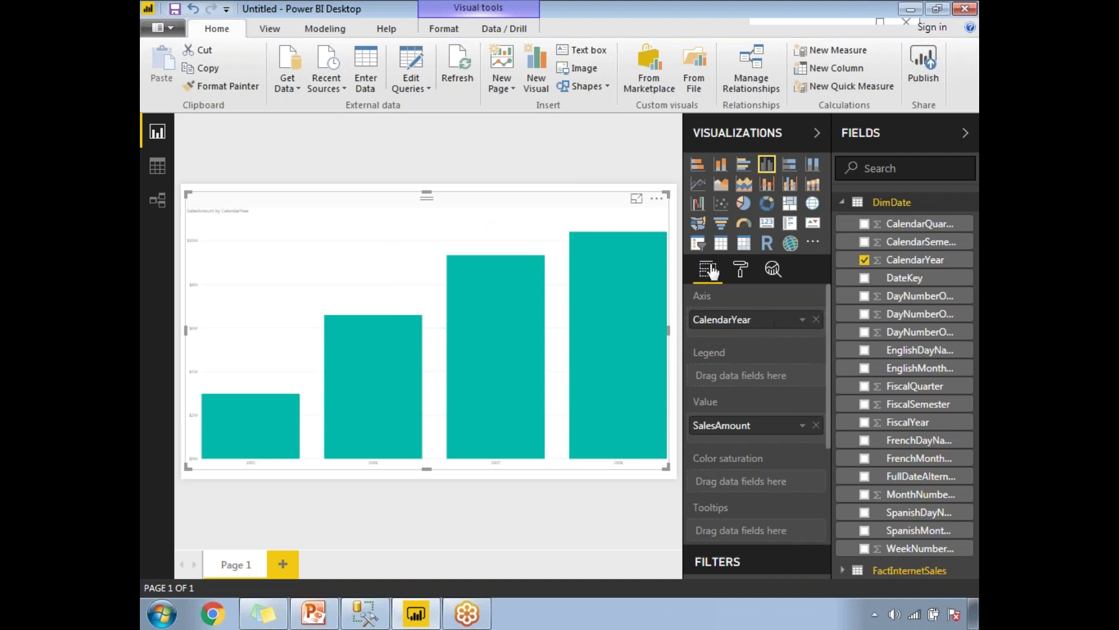
Step: In the chart's Format pane, set the X-Axis label text size to 25
click(740, 274)
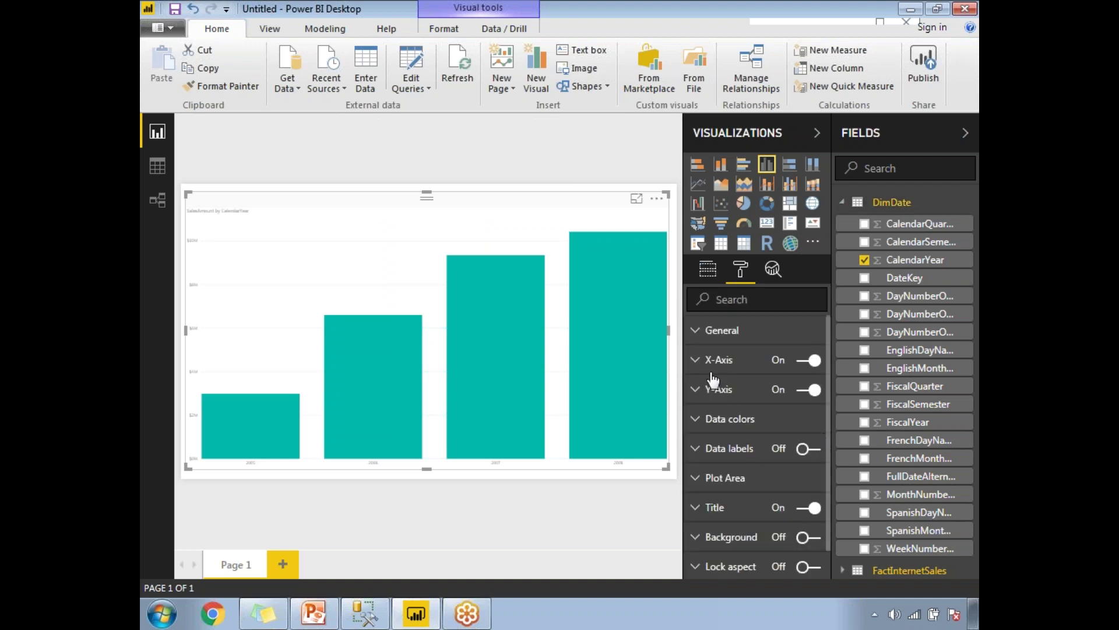
click(729, 360)
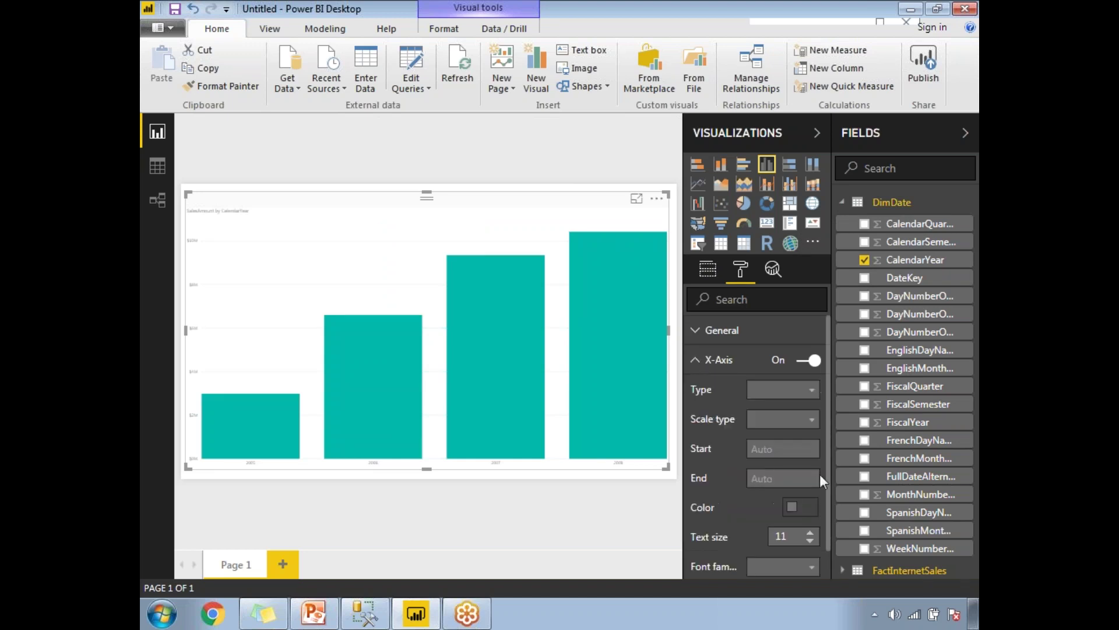
double_click(774, 537)
text(20)
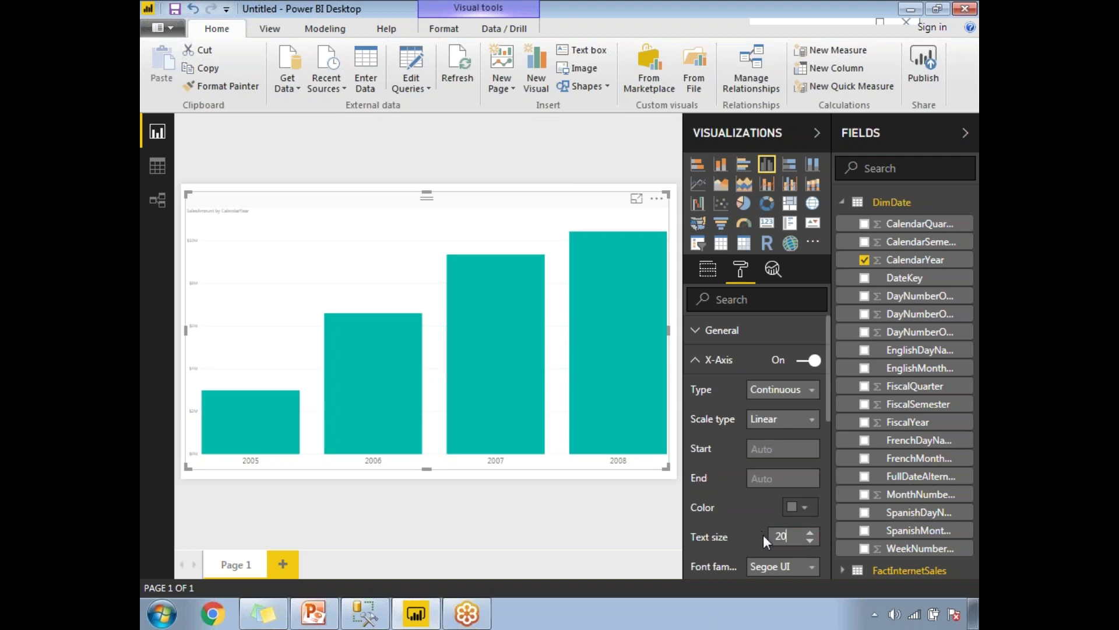
click(810, 532)
click(810, 533)
click(810, 532)
click(809, 532)
click(809, 532)
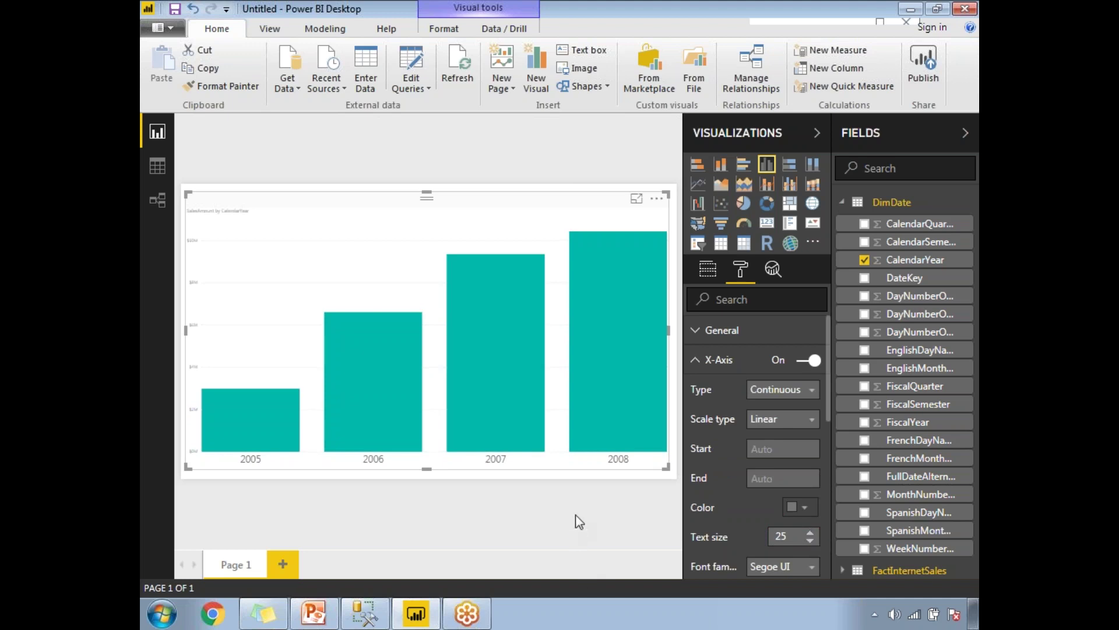
mouse_move(507, 401)
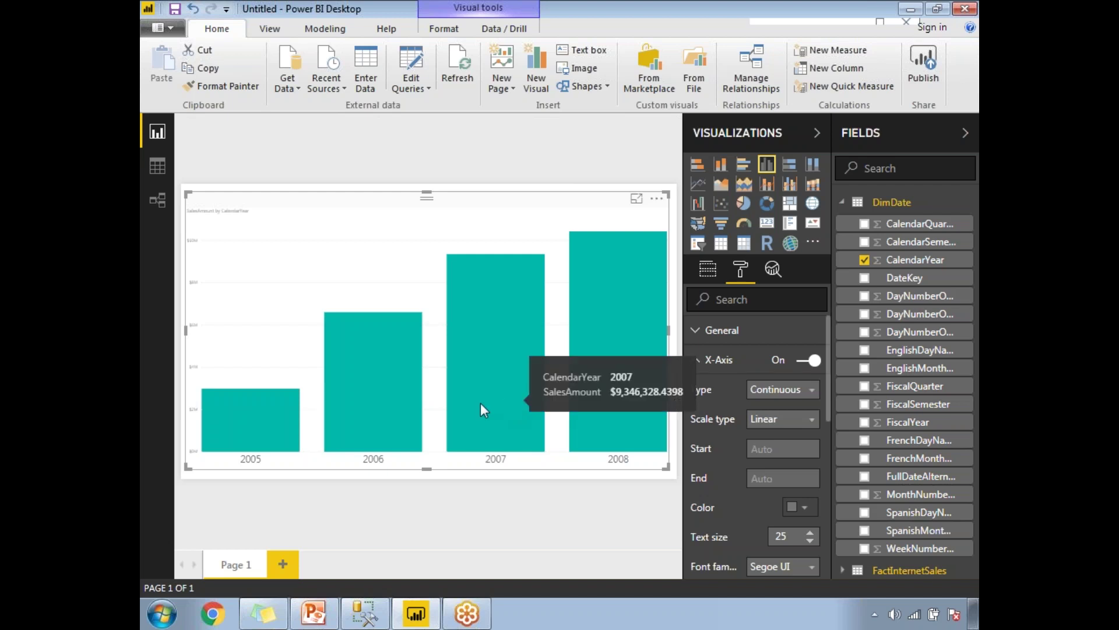
mouse_move(257, 436)
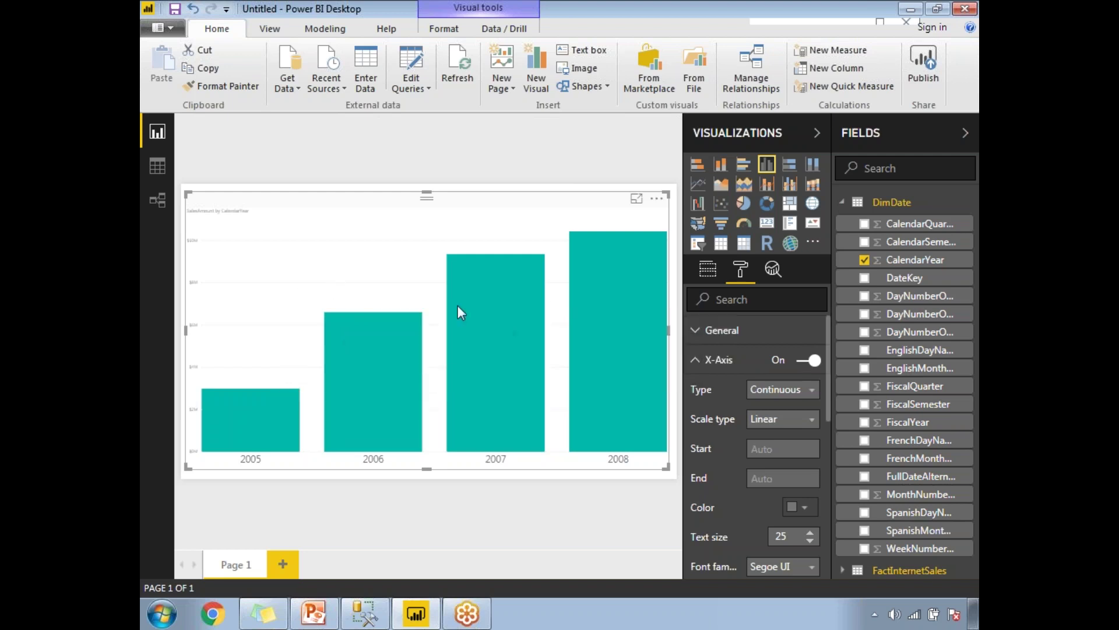
Step: Collapse the X-Axis settings and set the Y-axis label text size to 20
click(700, 360)
click(698, 389)
click(792, 565)
scroll(768, 574, down, 1)
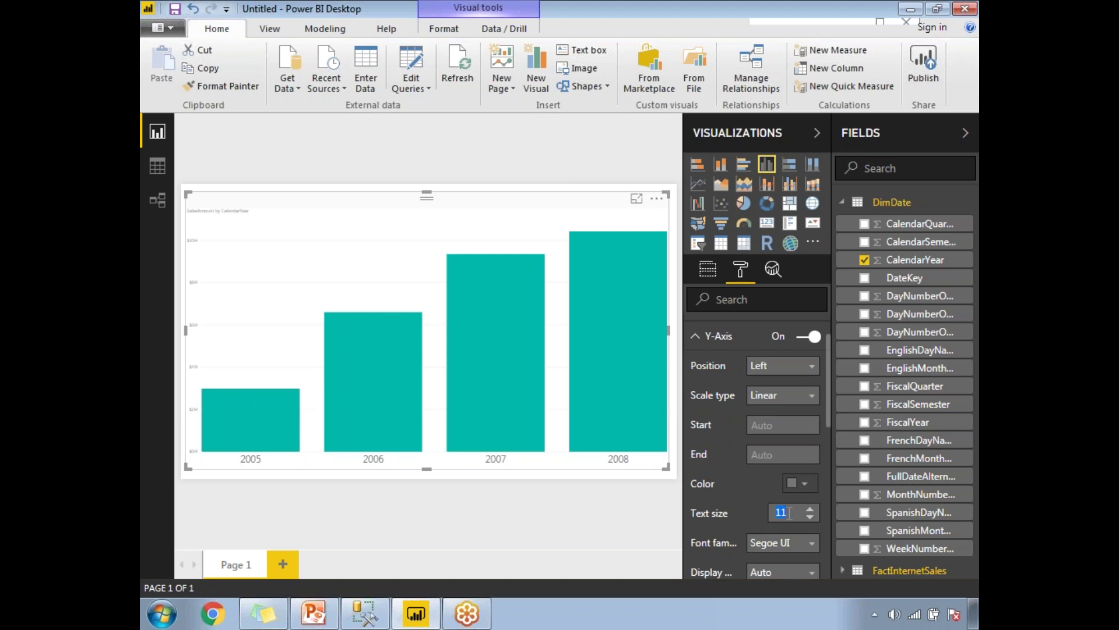
text(20)
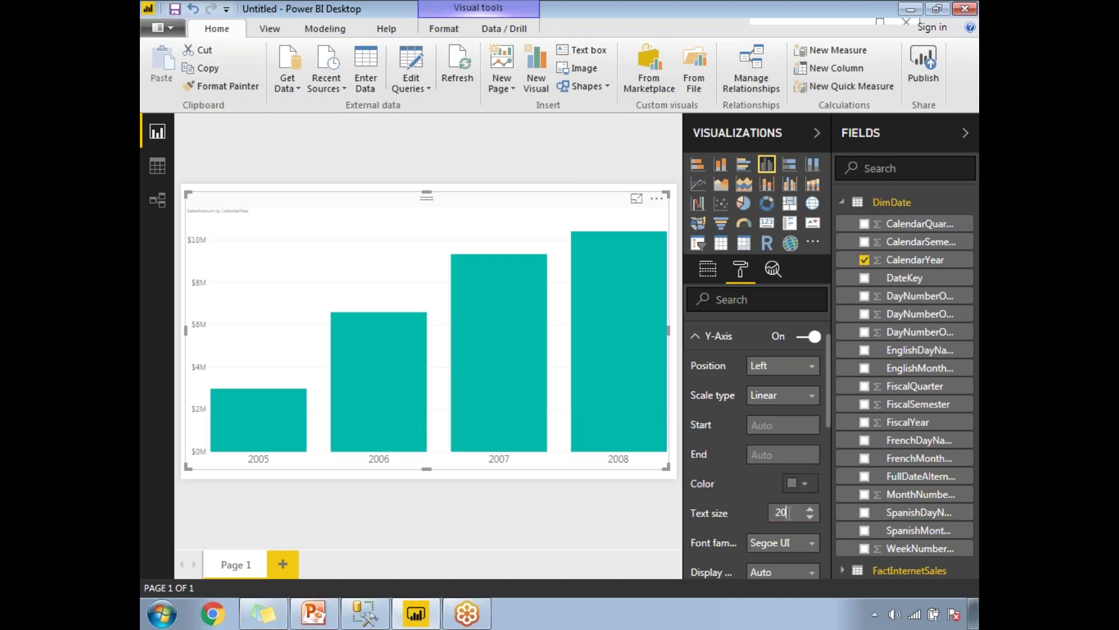
click(563, 494)
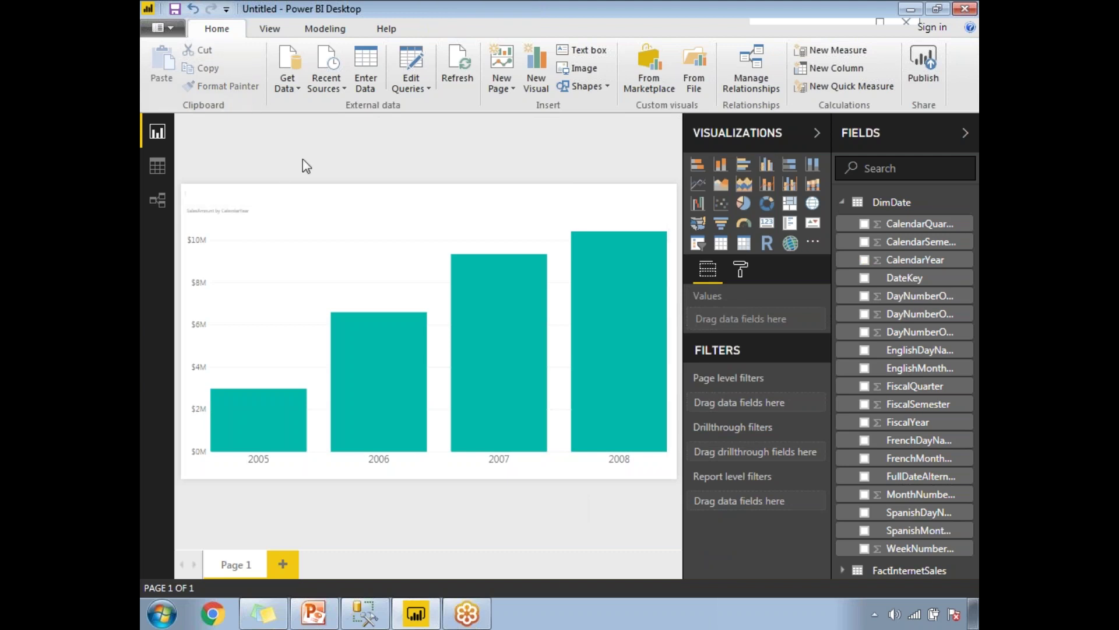
click(249, 213)
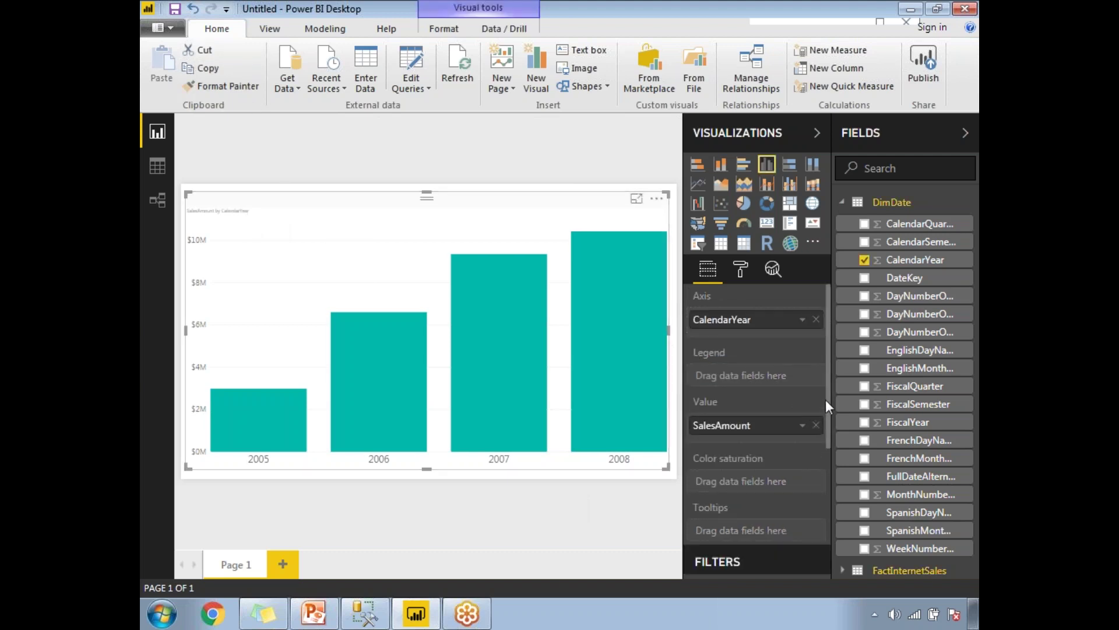
Step: Raise the chart title 'SalesAmount by CalendarYear' text size from 8 to 14
scroll(826, 402, down, 1)
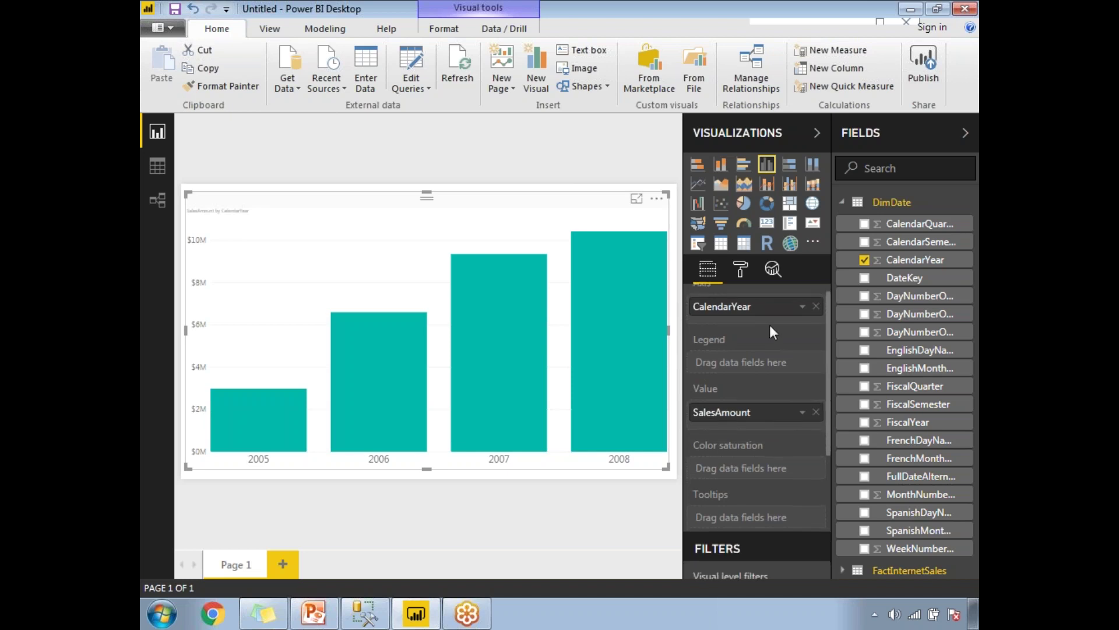
click(742, 269)
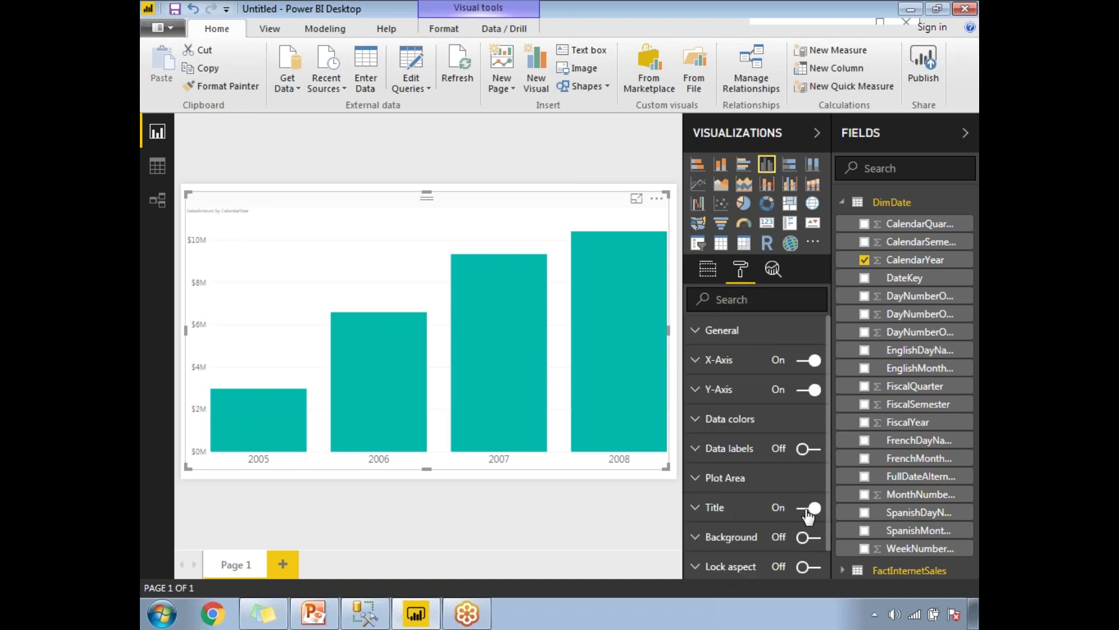
click(837, 507)
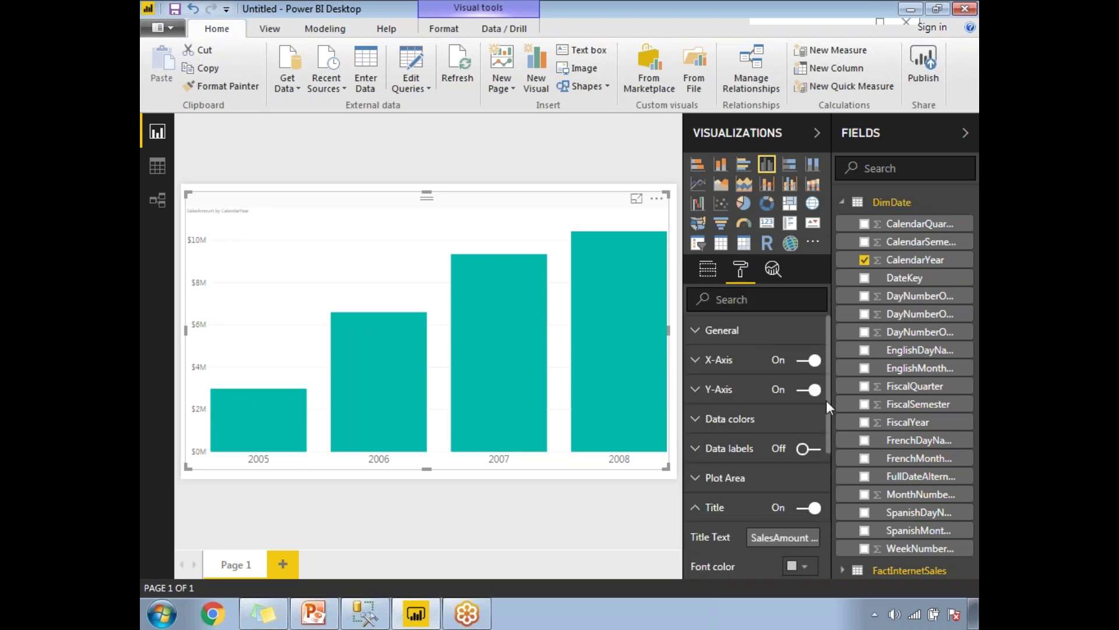
drag(830, 402, 829, 405)
scroll(826, 468, down, 2)
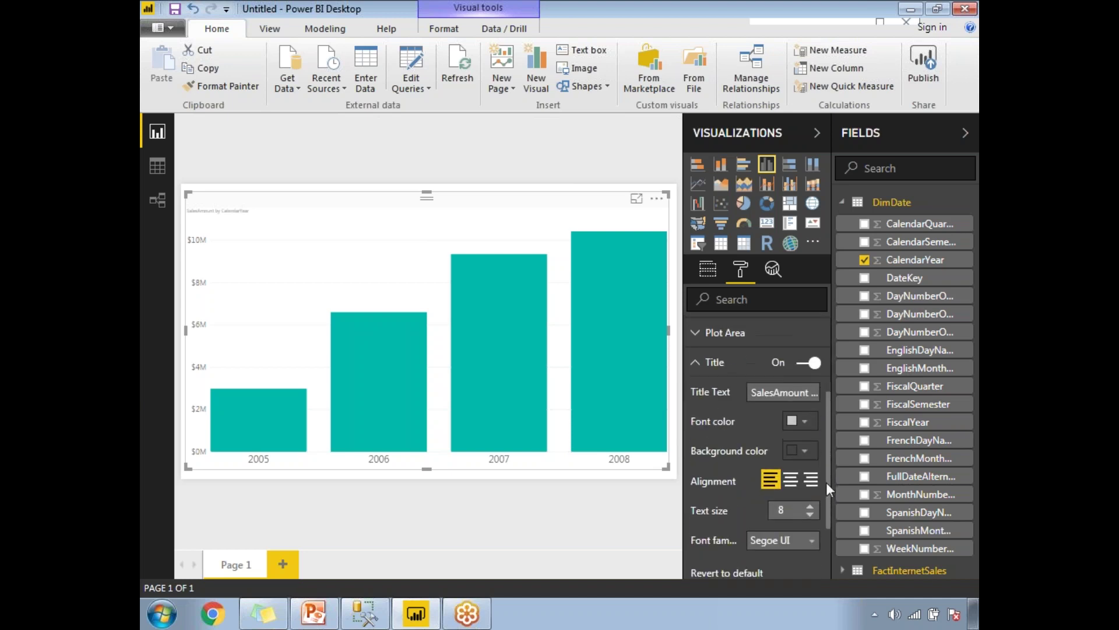
click(775, 494)
text(14)
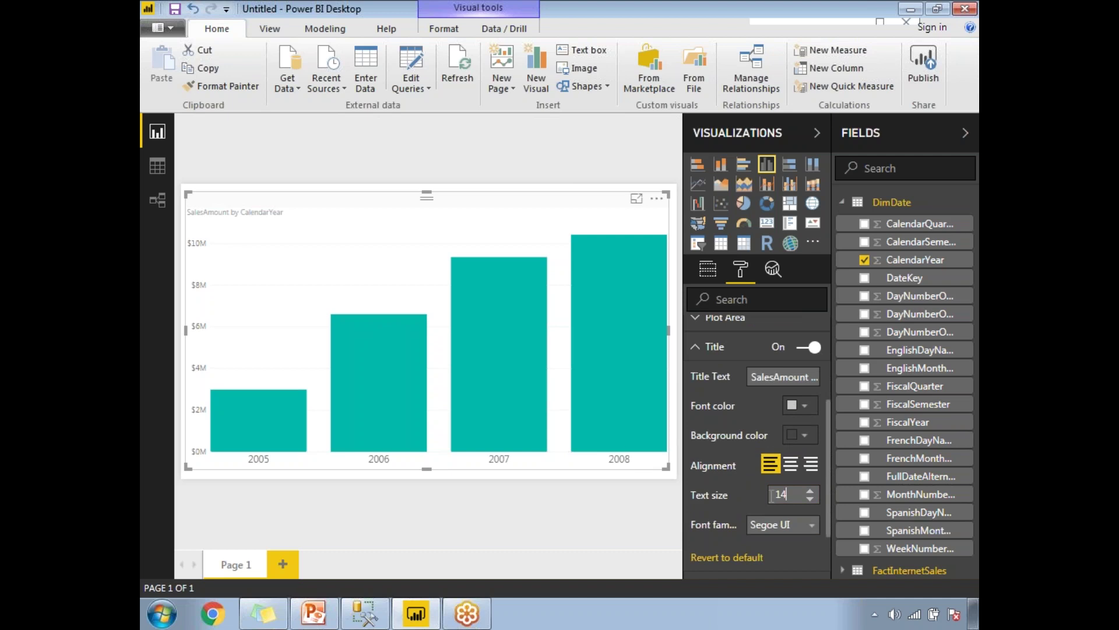
click(710, 273)
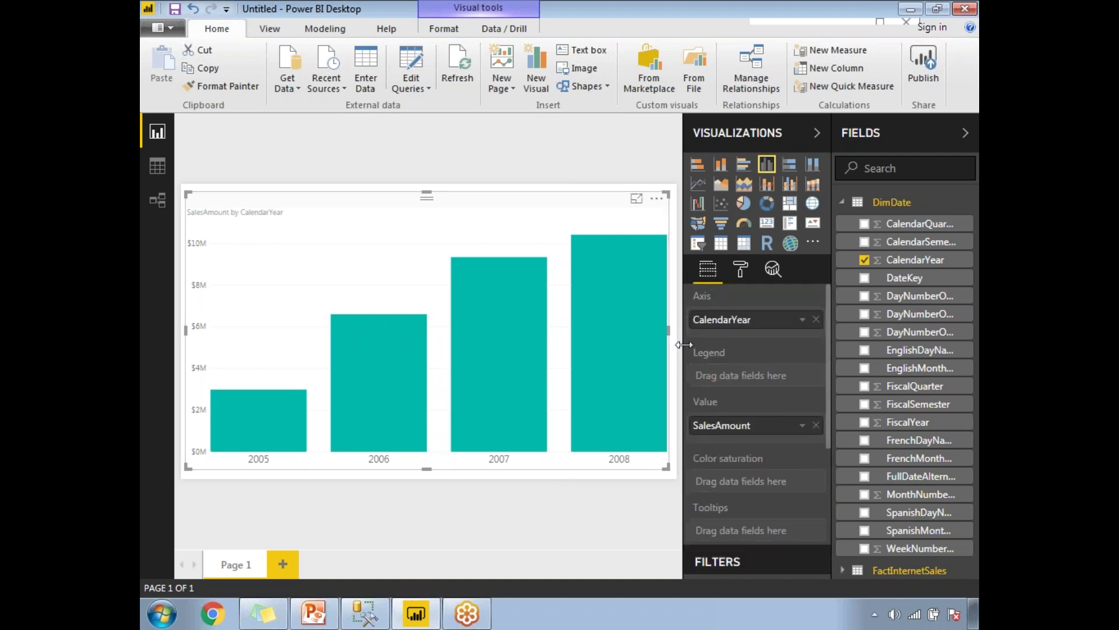
Step: Place CalendarQuarter under CalendarYear in the Axis well to form a Year→Quarter hierarchy
mouse_move(483, 294)
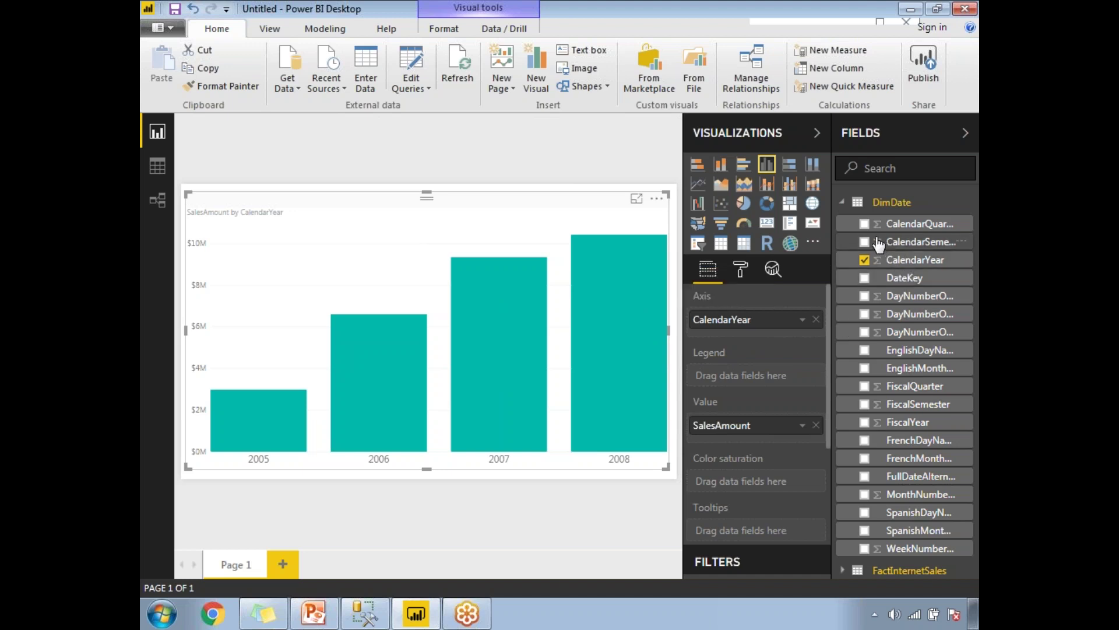
drag(920, 224, 773, 343)
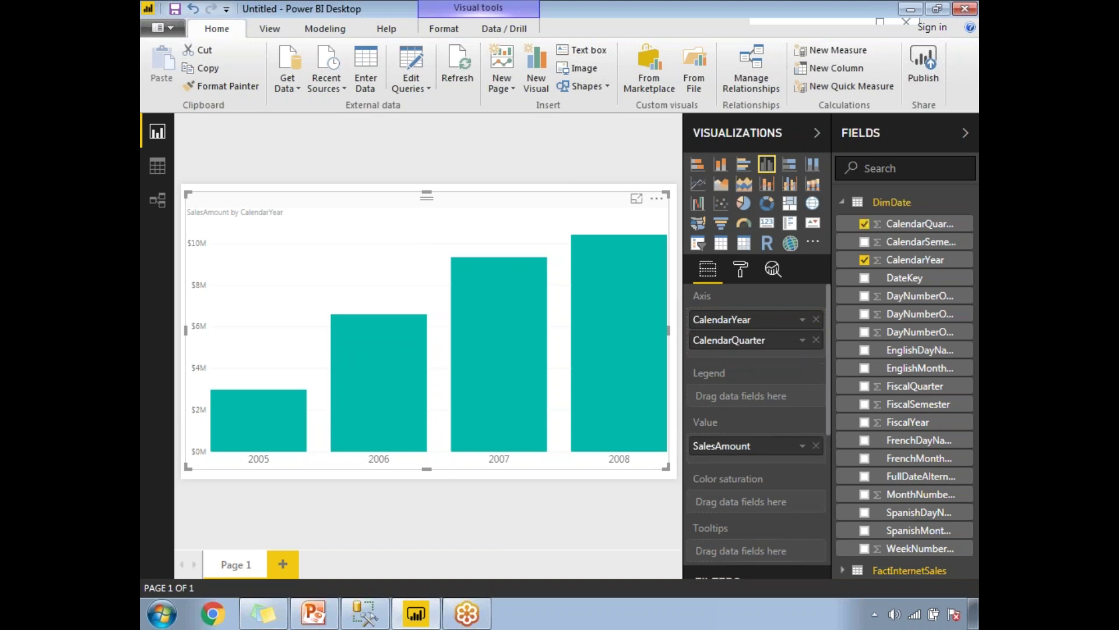
mouse_move(525, 377)
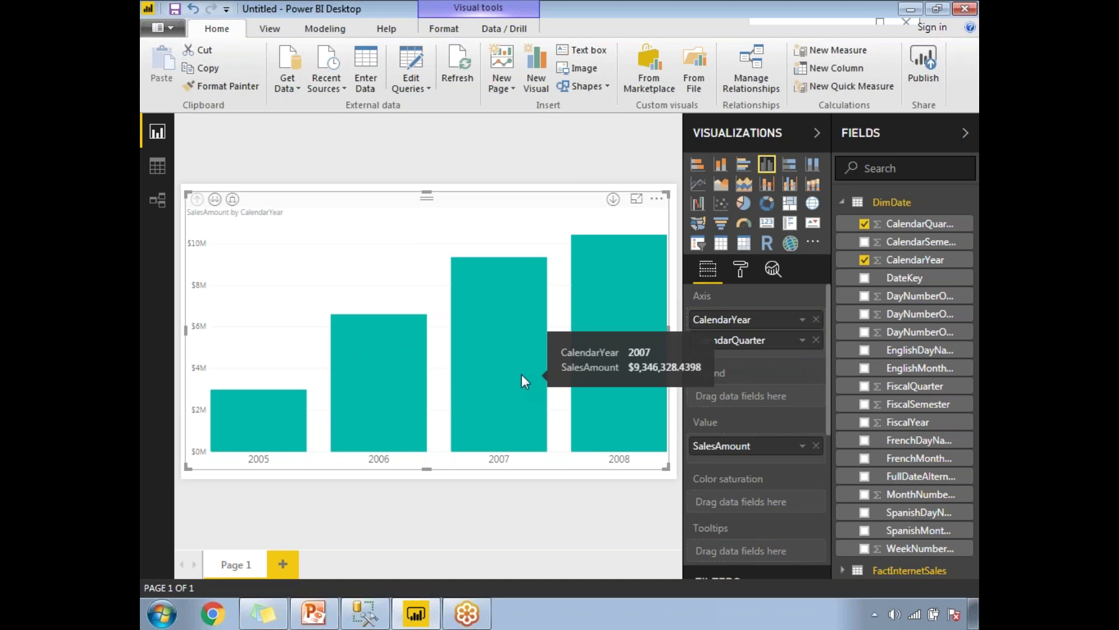
Step: Drill the chart down from years to quarters 1–4
click(215, 200)
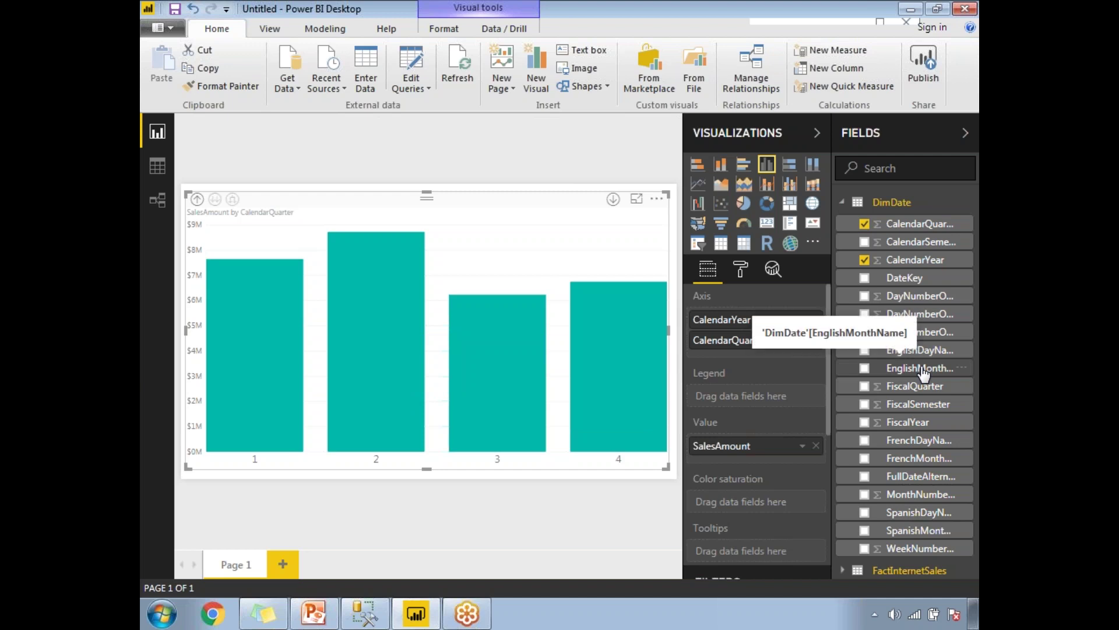
Step: Add EnglishMonthName to the Axis well below CalendarQuarter as a third level
drag(922, 374, 800, 357)
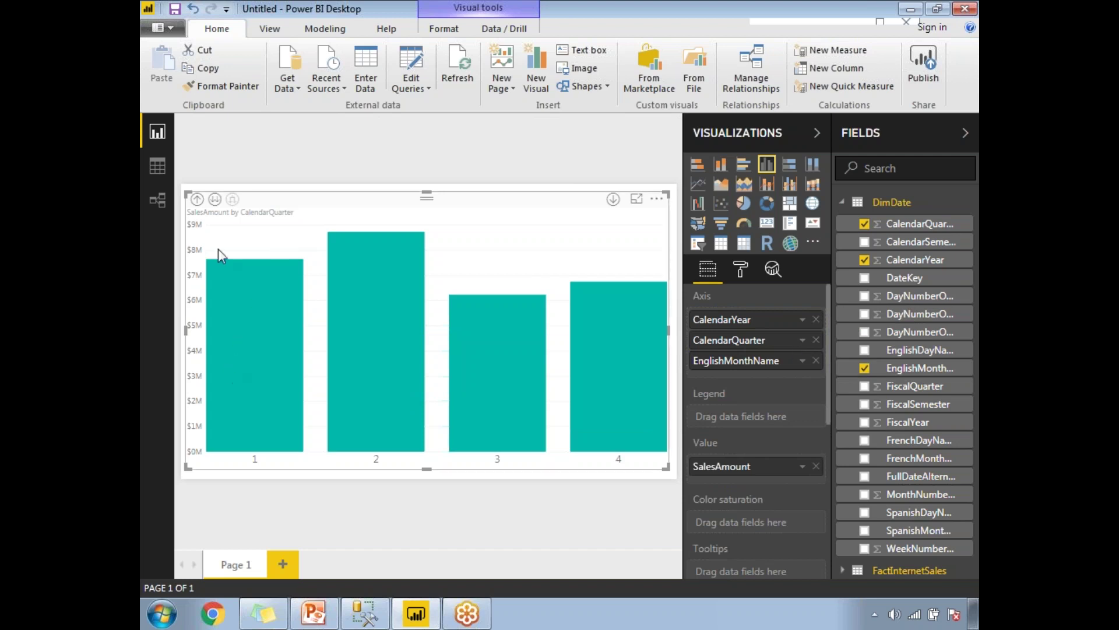
Step: Drill up to yearly totals, then drill down through quarters to monthly EnglishMonthName bars
click(197, 199)
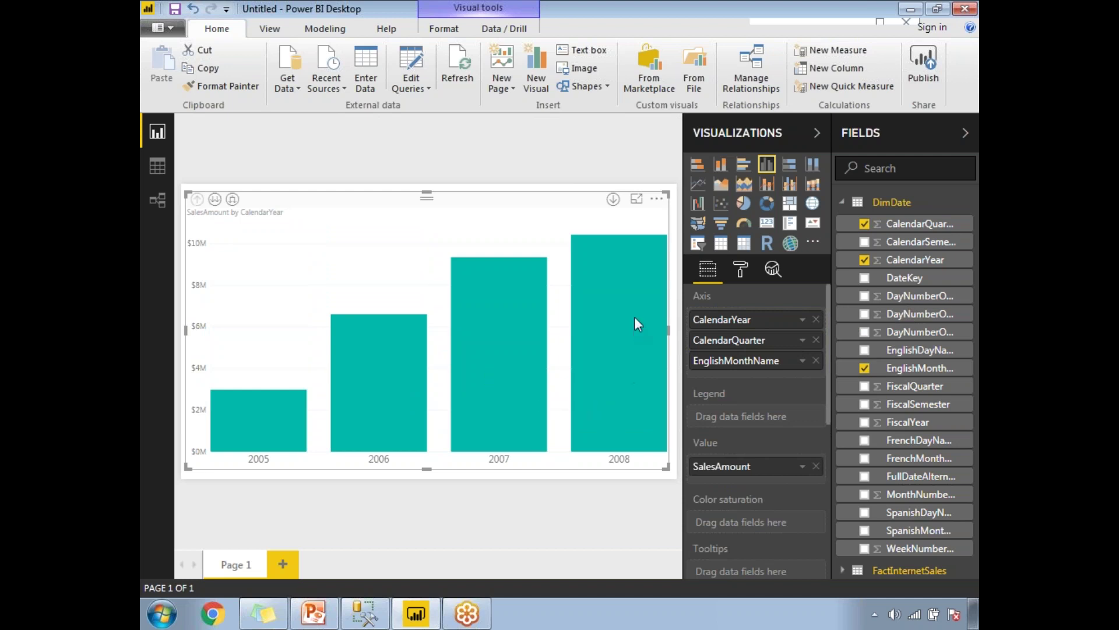
mouse_move(634, 314)
click(215, 198)
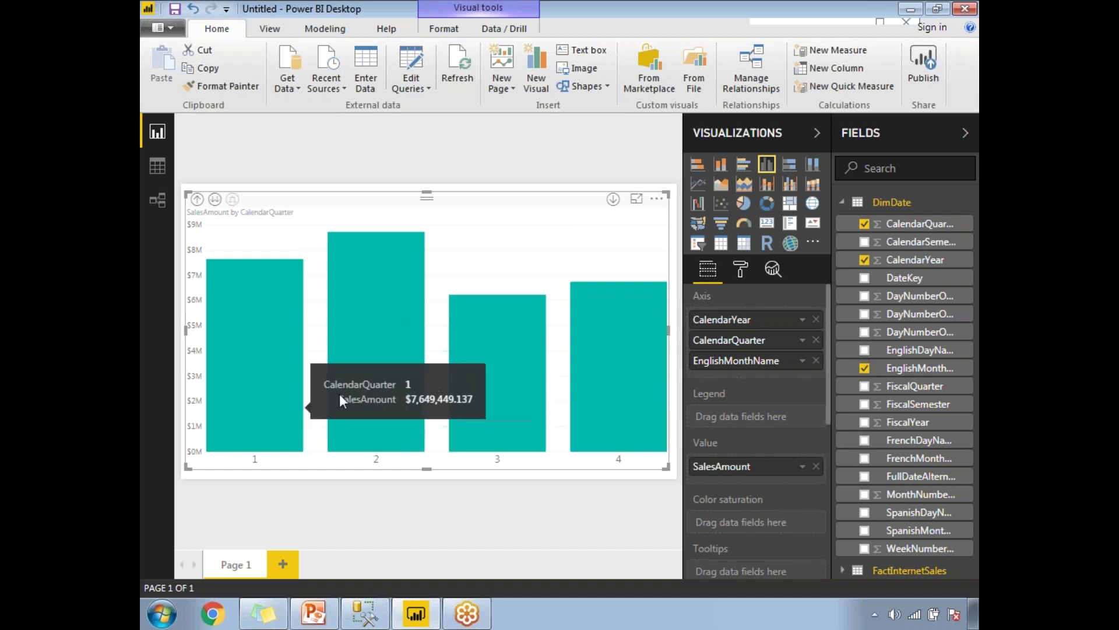
click(214, 200)
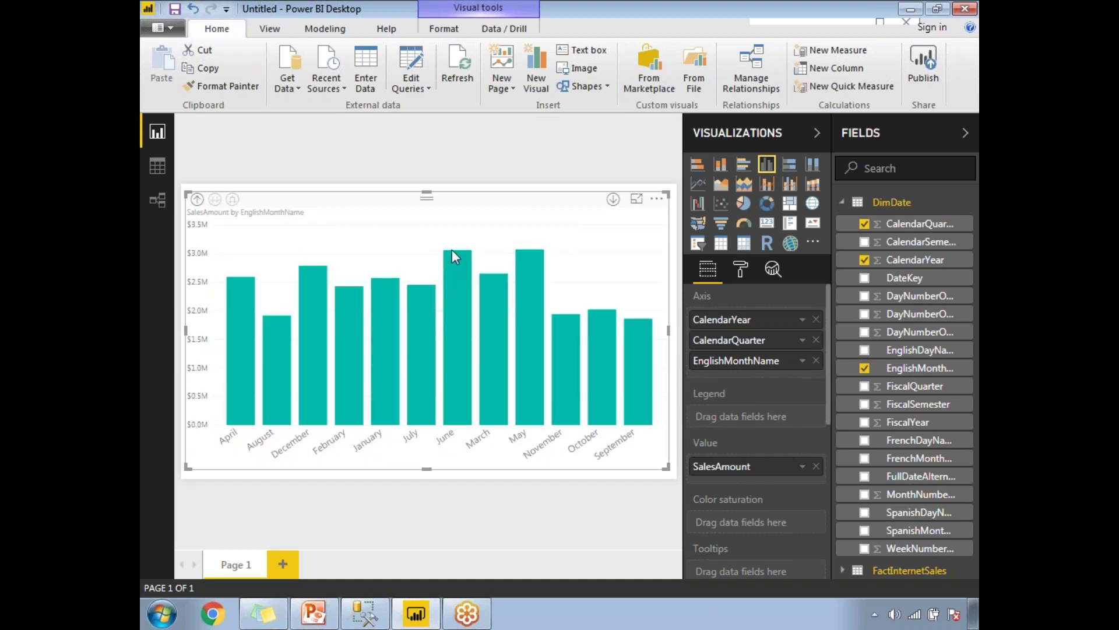
mouse_move(454, 268)
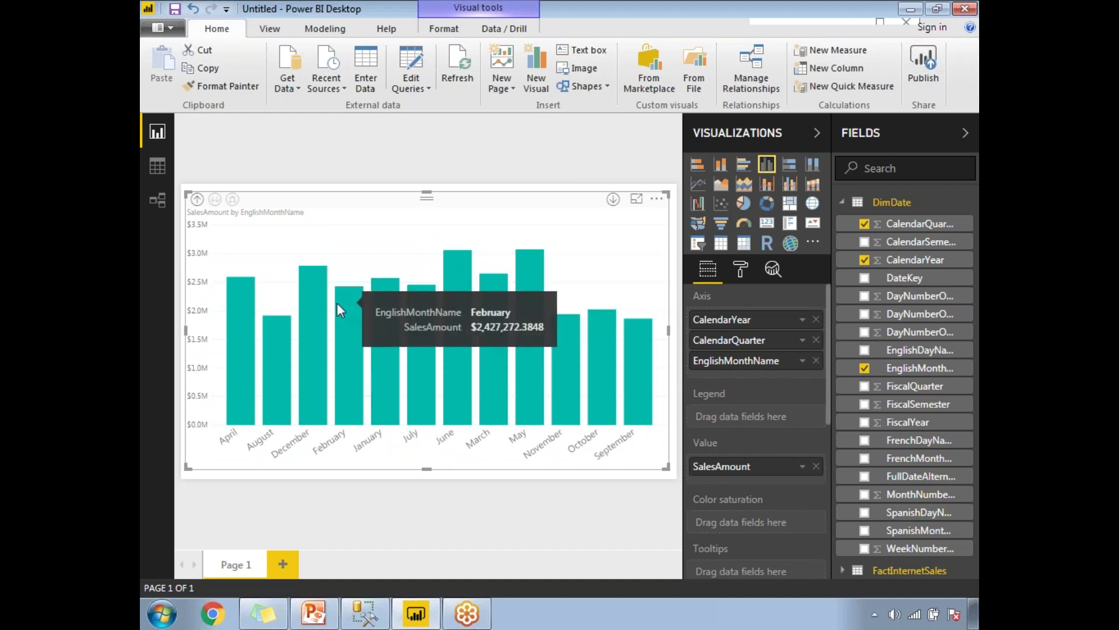
mouse_move(310, 303)
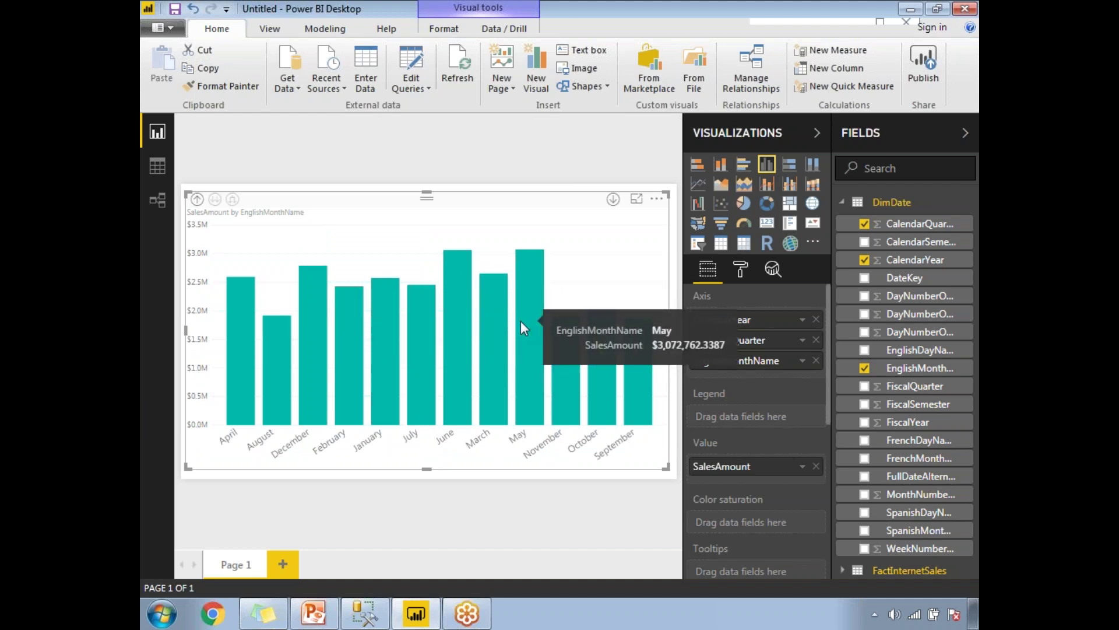
mouse_move(427, 321)
mouse_move(527, 320)
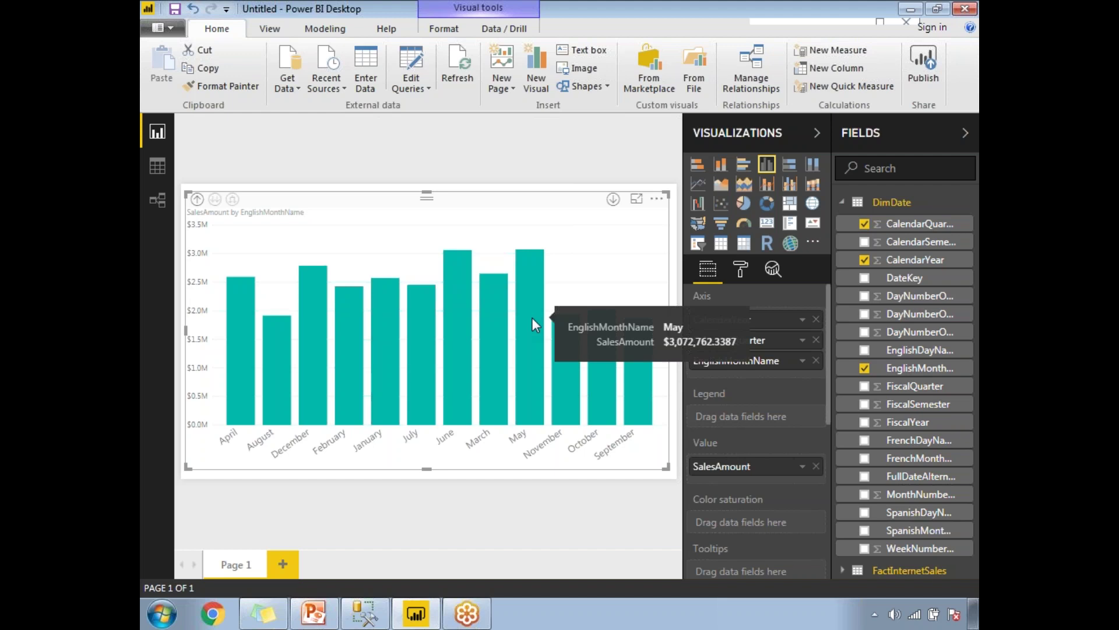
Step: Drill back up to years and expand all years into year-quarter bars
click(197, 199)
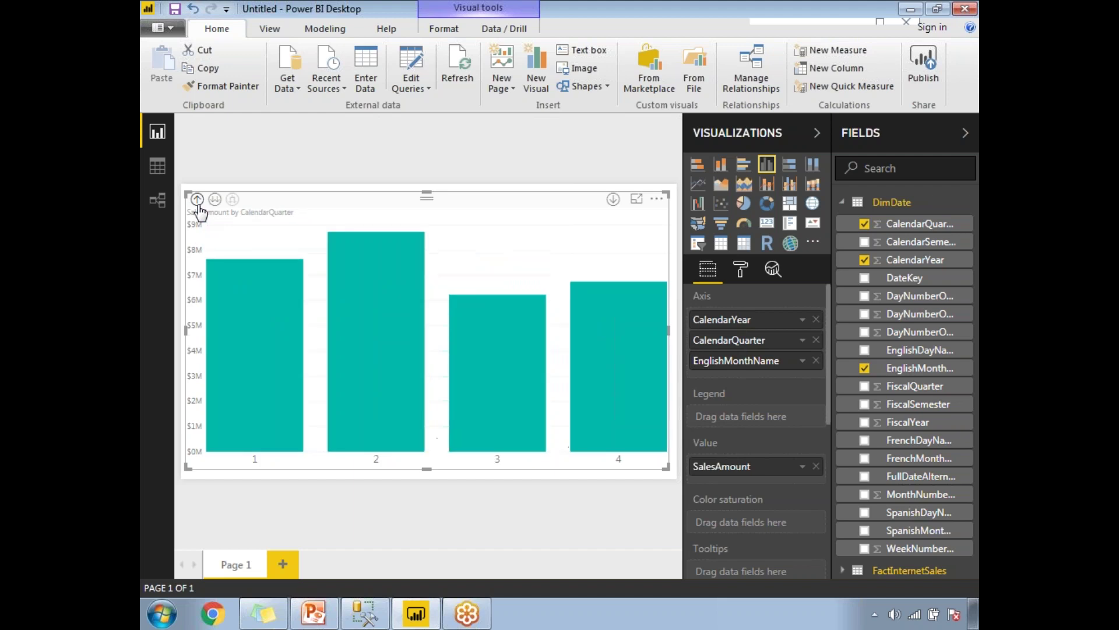
click(197, 202)
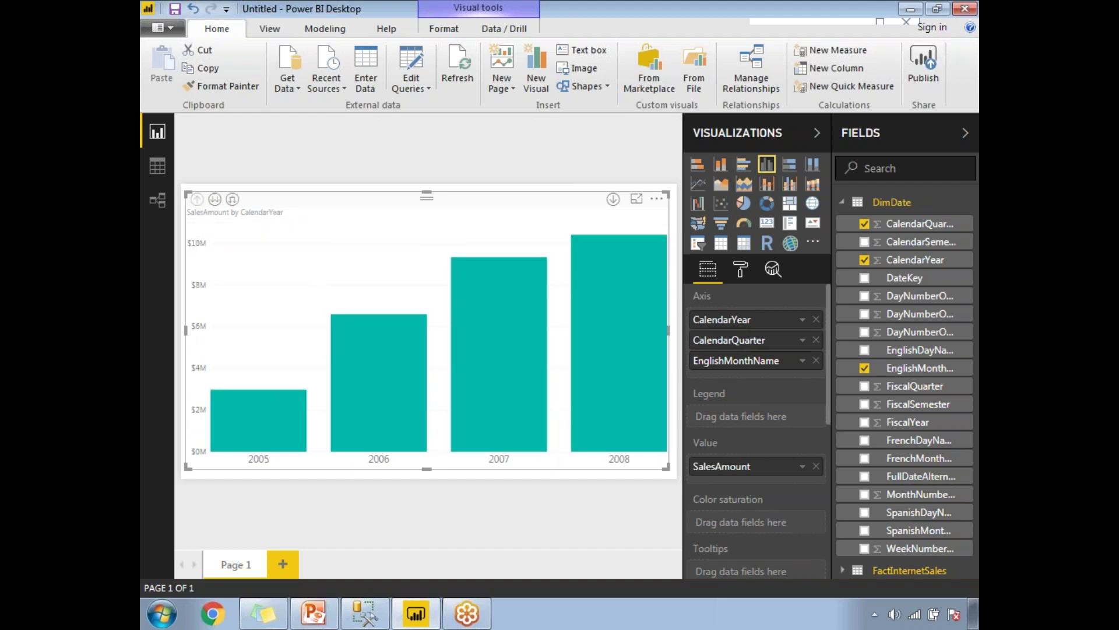
click(232, 201)
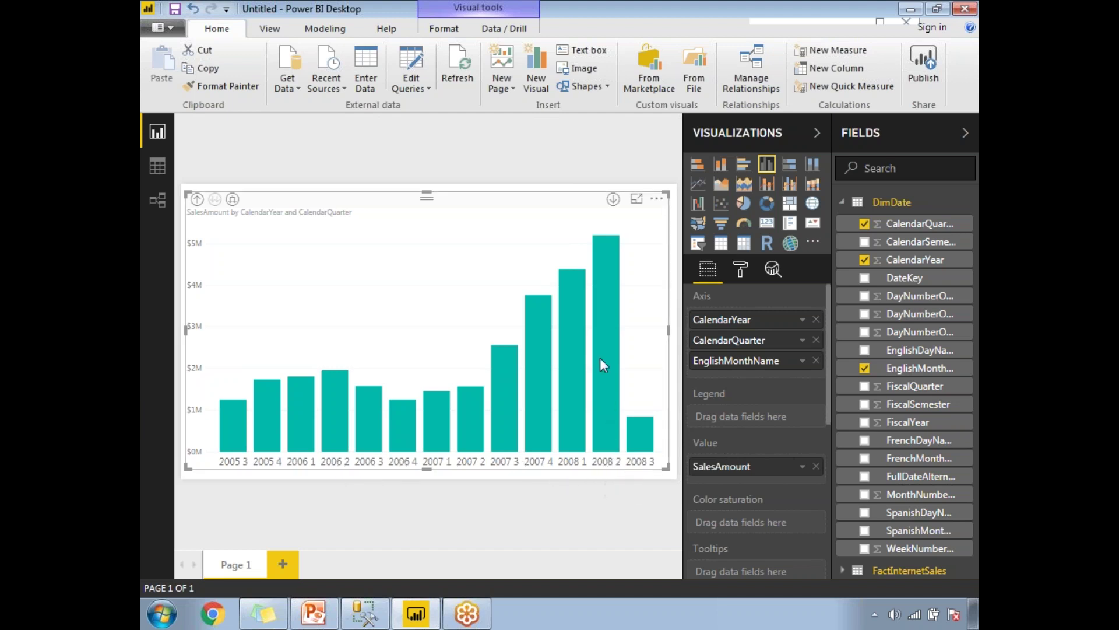
mouse_move(608, 370)
Step: Expand every quarter into its months and collapse the Fields and Visualizations panes
click(232, 200)
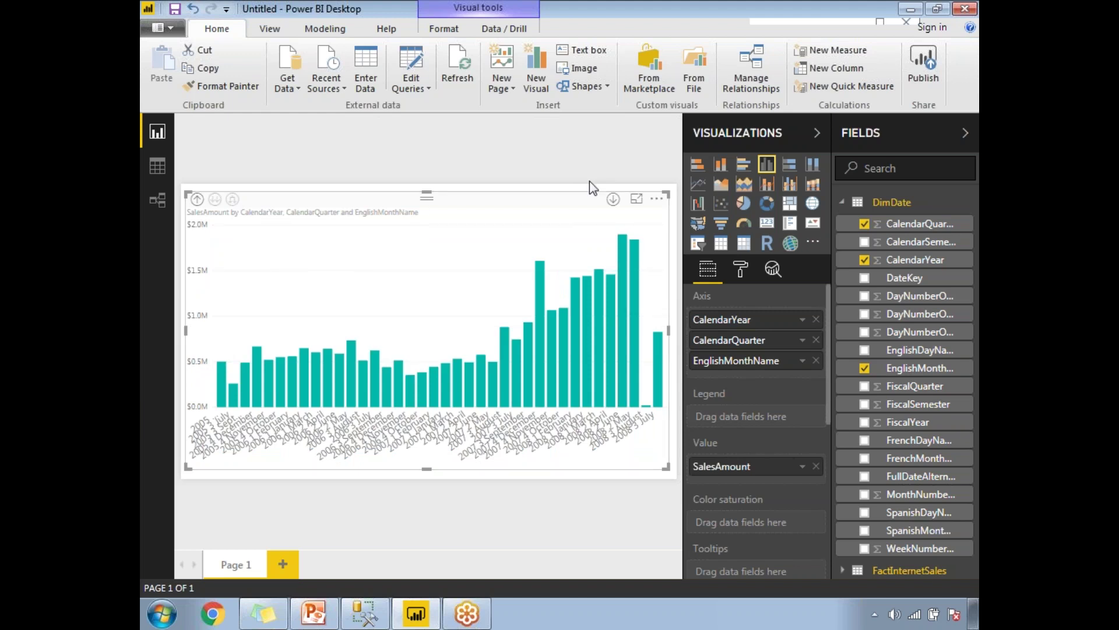
click(965, 134)
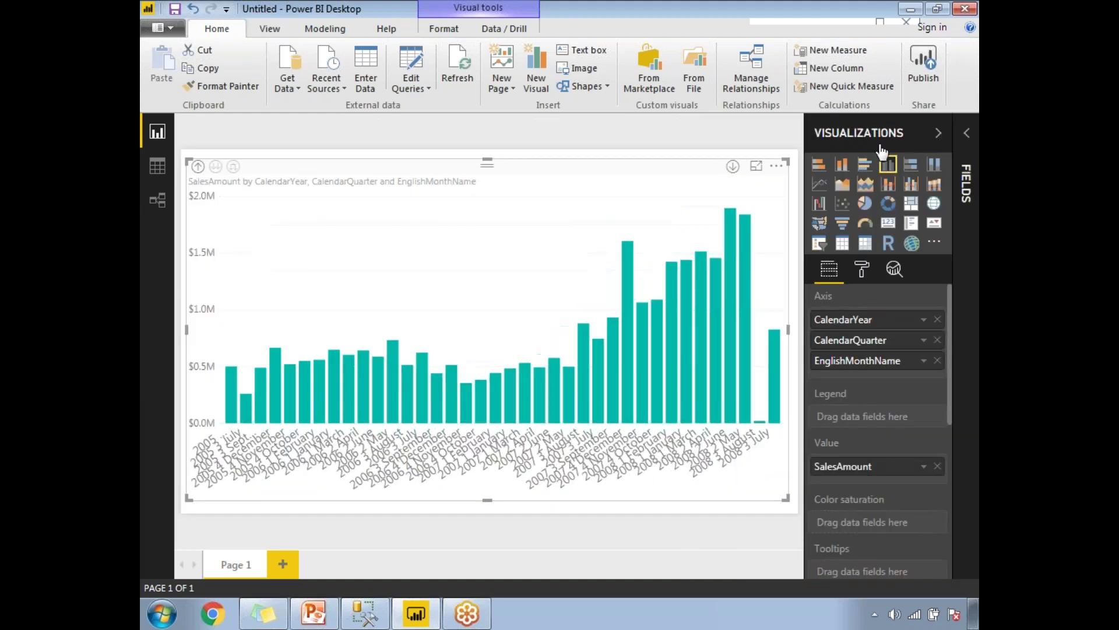
click(938, 134)
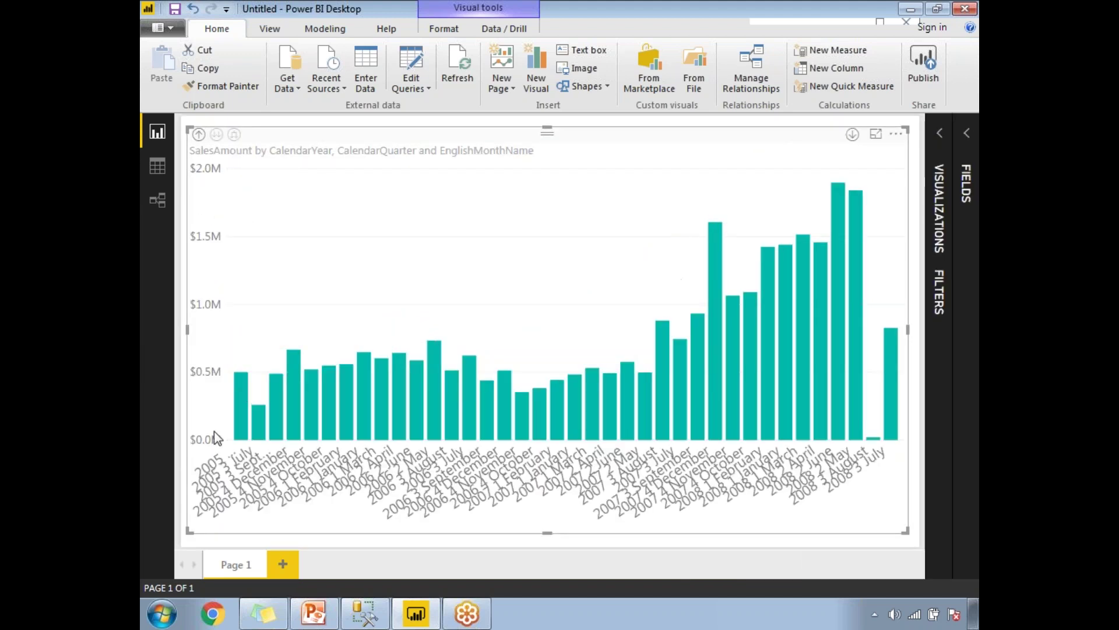